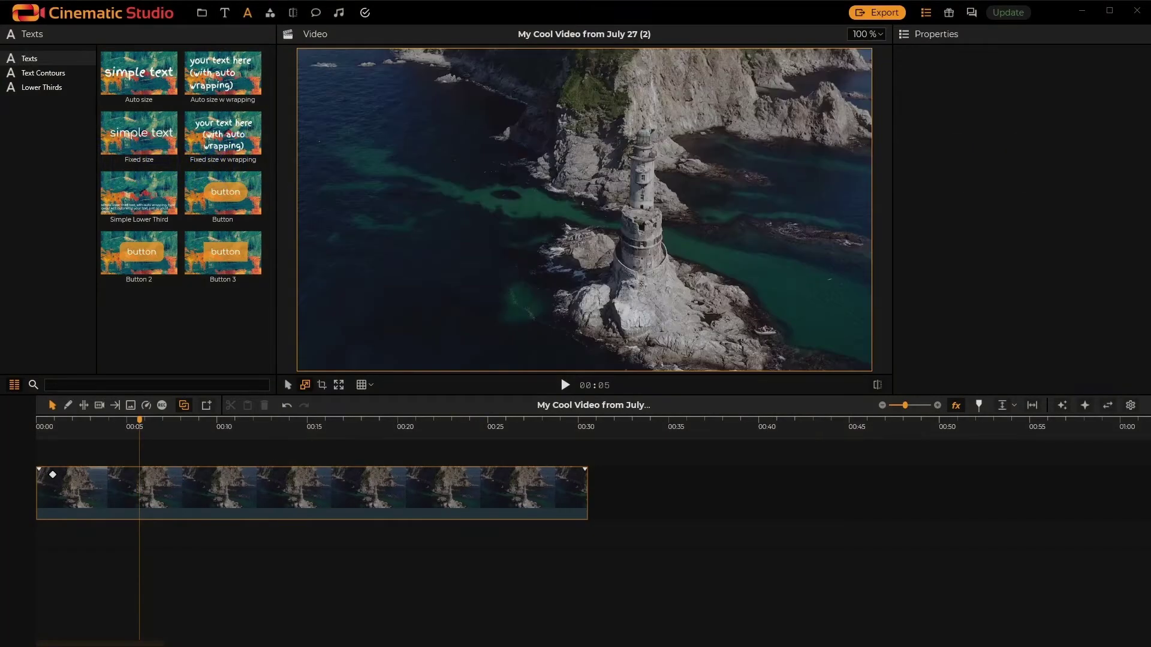
Preview the Auto size title template's 'simple text' style over the lighthouse footage
left_click(781, 298)
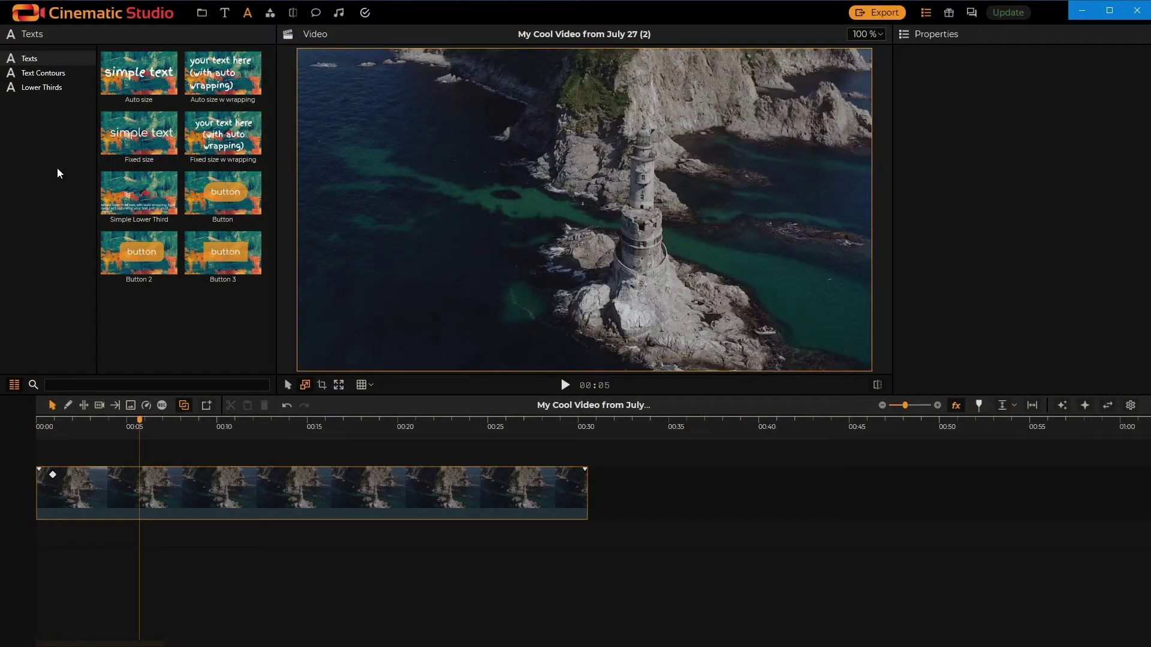
left_click(107, 79)
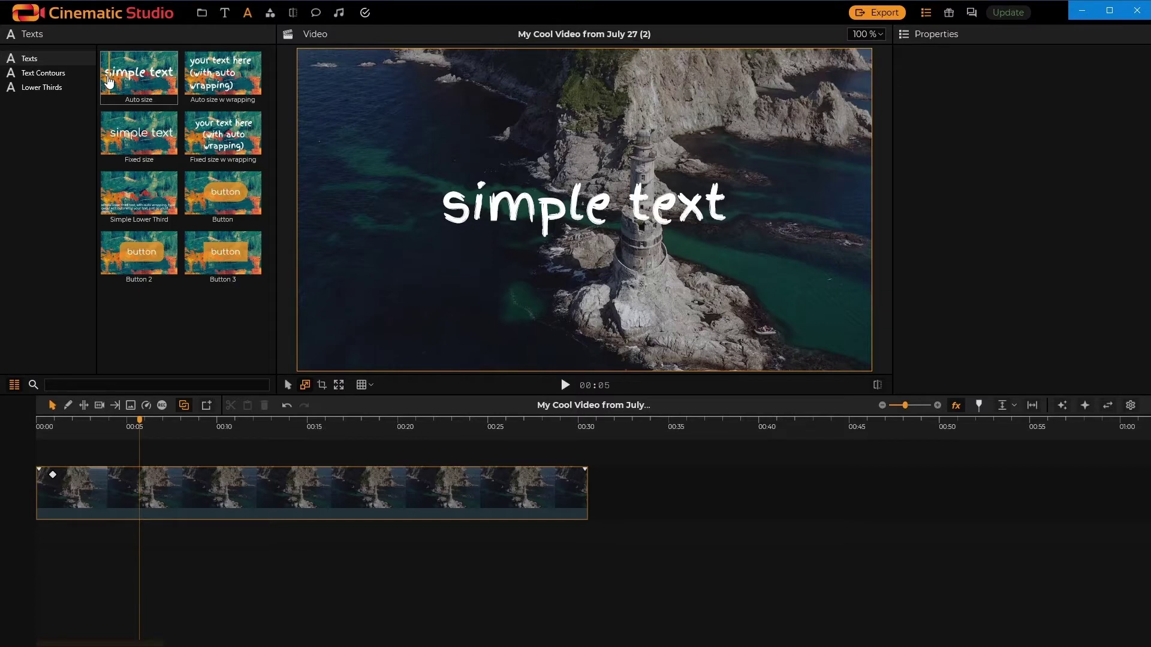
Place the Auto size title on the timeline above the video and change its text to 'Lets go to Hawaii !!!'
left_click_drag(108, 77, 50, 237)
left_click_drag(104, 377, 114, 457)
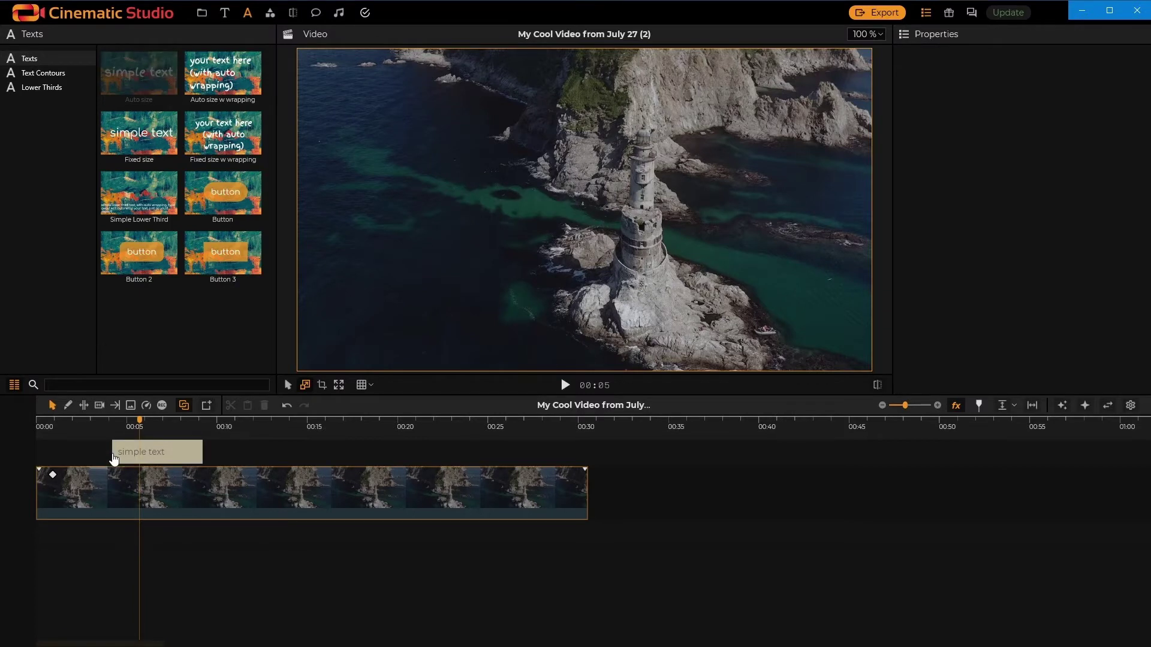
left_click_drag(114, 458, 113, 459)
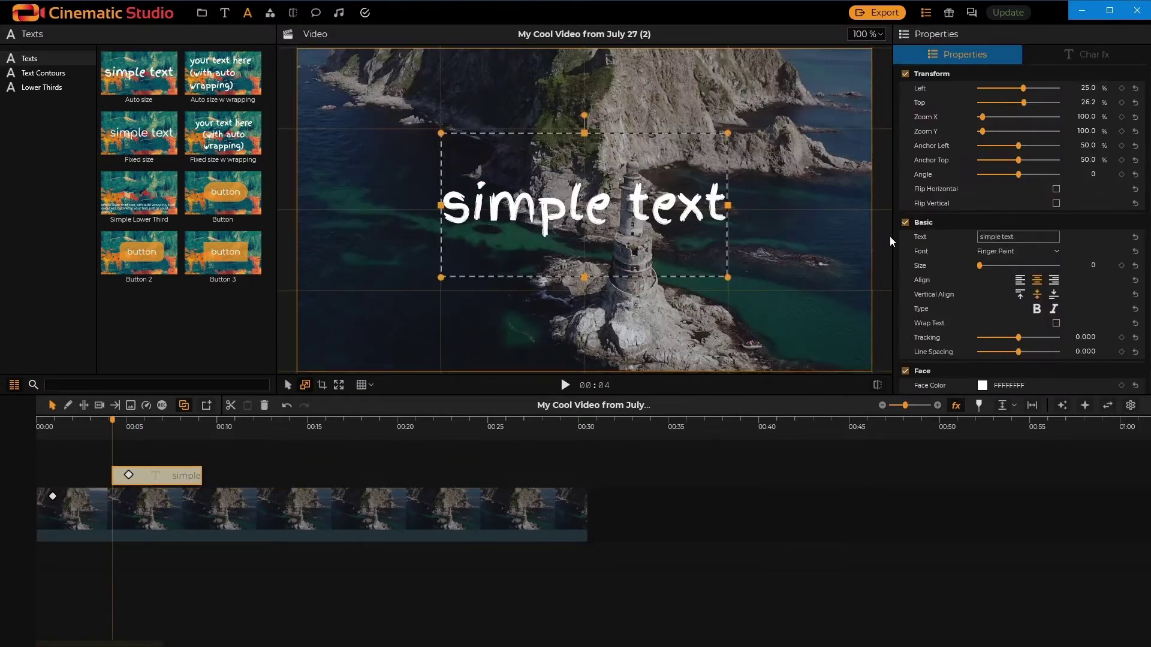
left_click(980, 238)
key("ctrl+a")
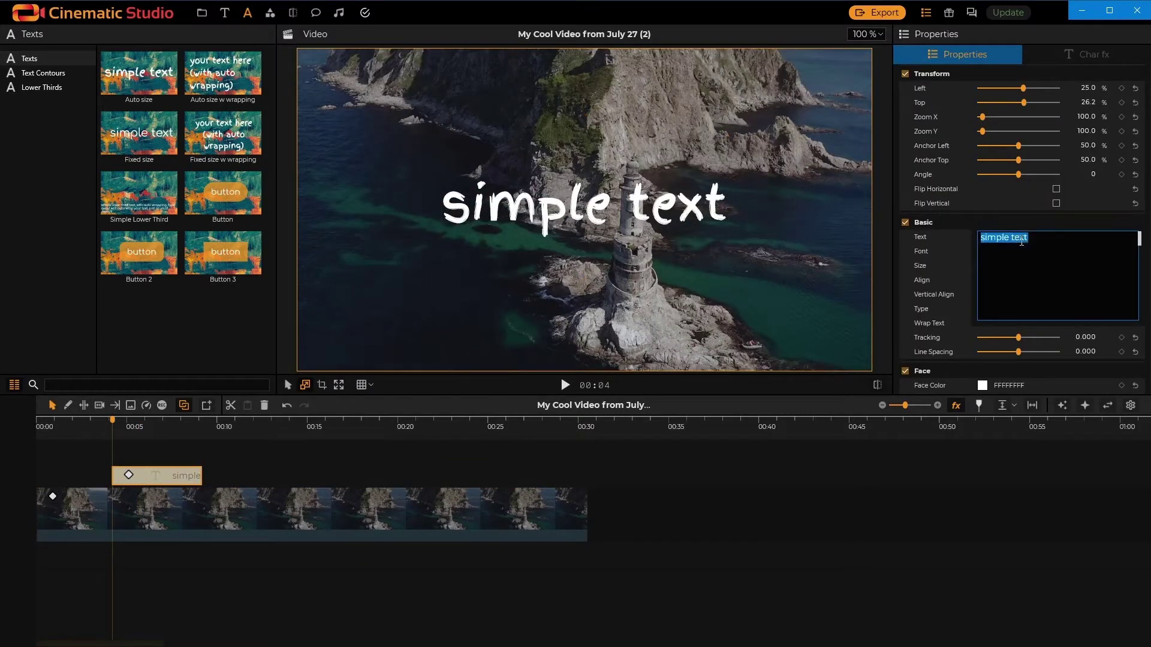
type("Lets")
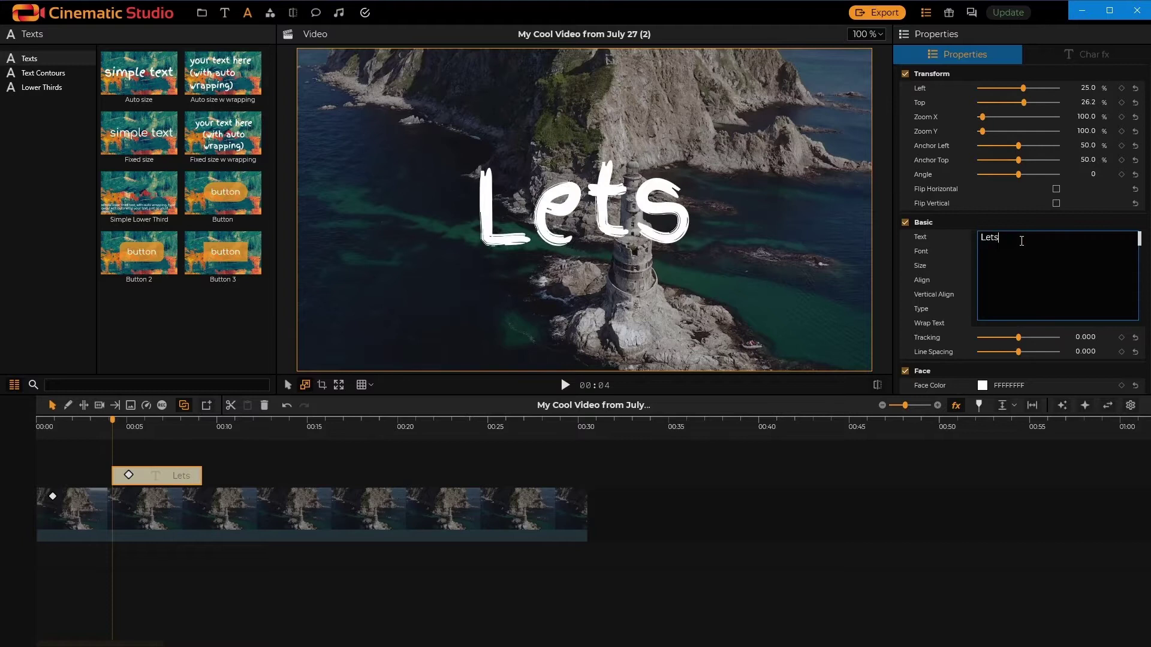
type(" go to Hawaii")
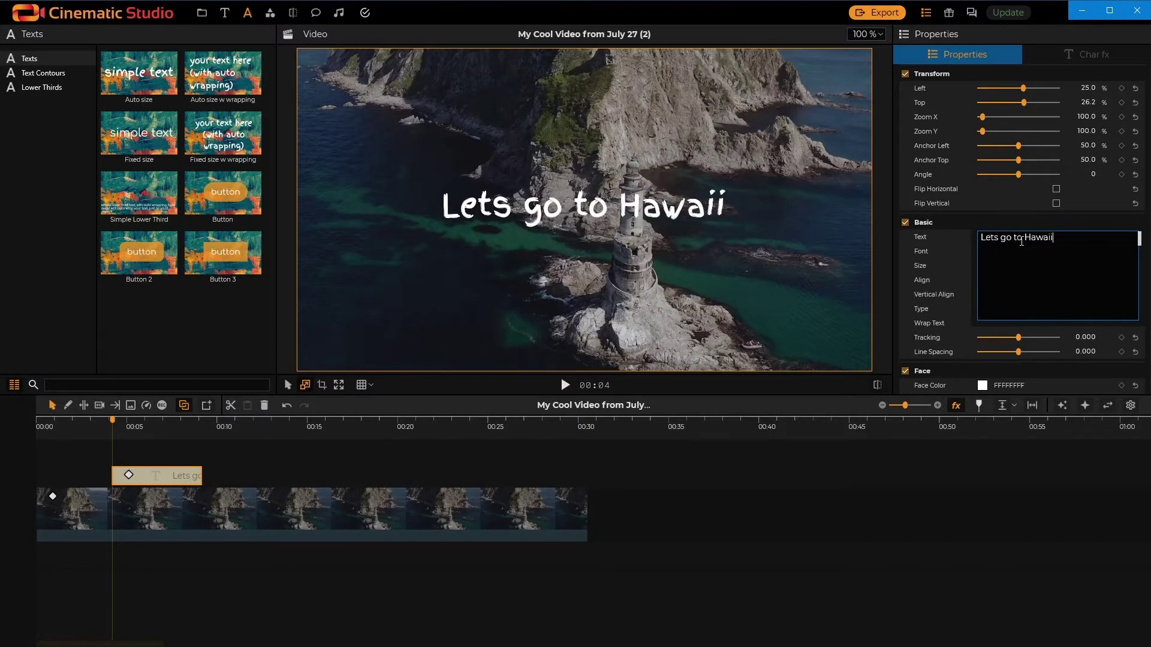
type(" !!!")
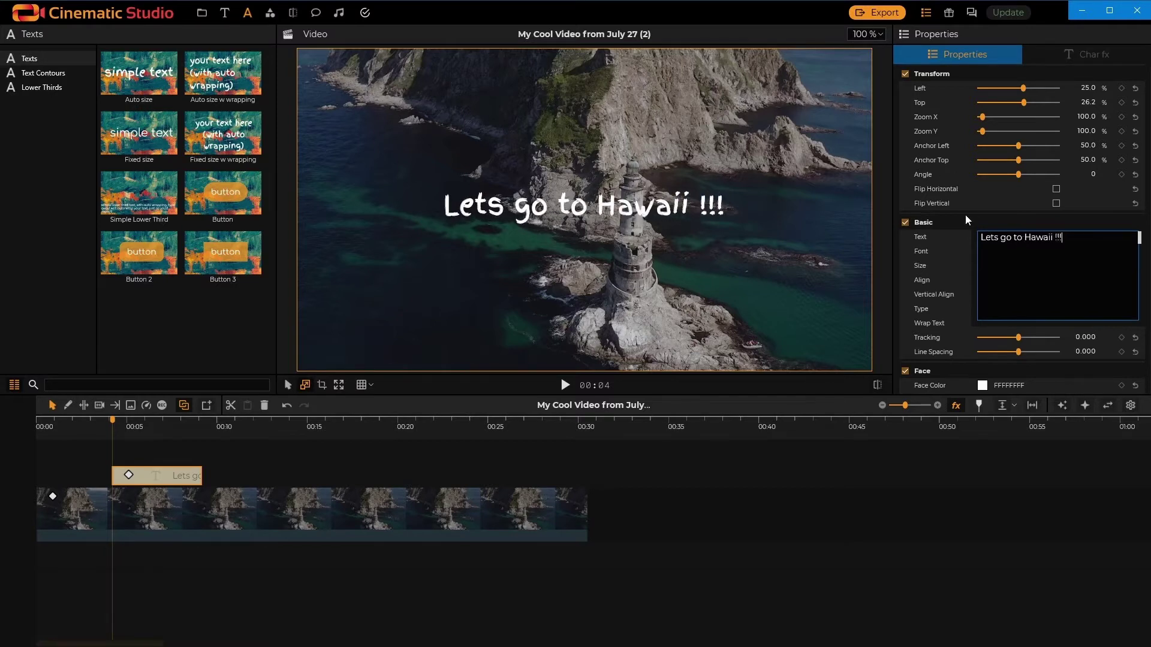
Add a per-character Face > Blur animation to the title, from 0.012 to 0
left_click(891, 168)
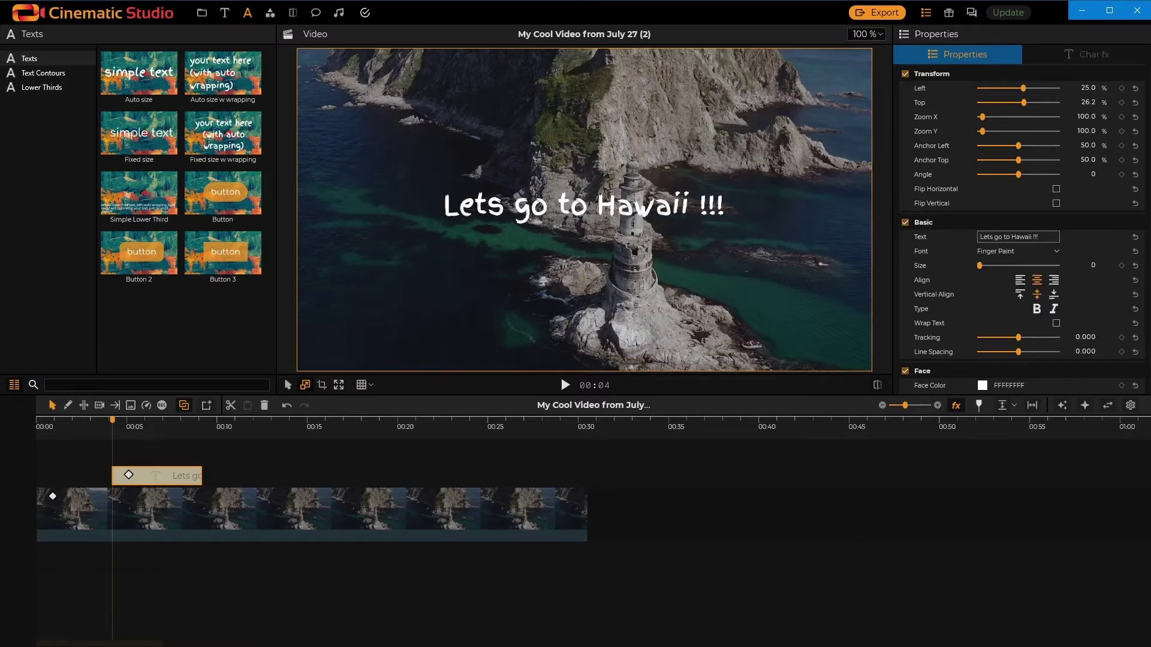
left_click(1059, 55)
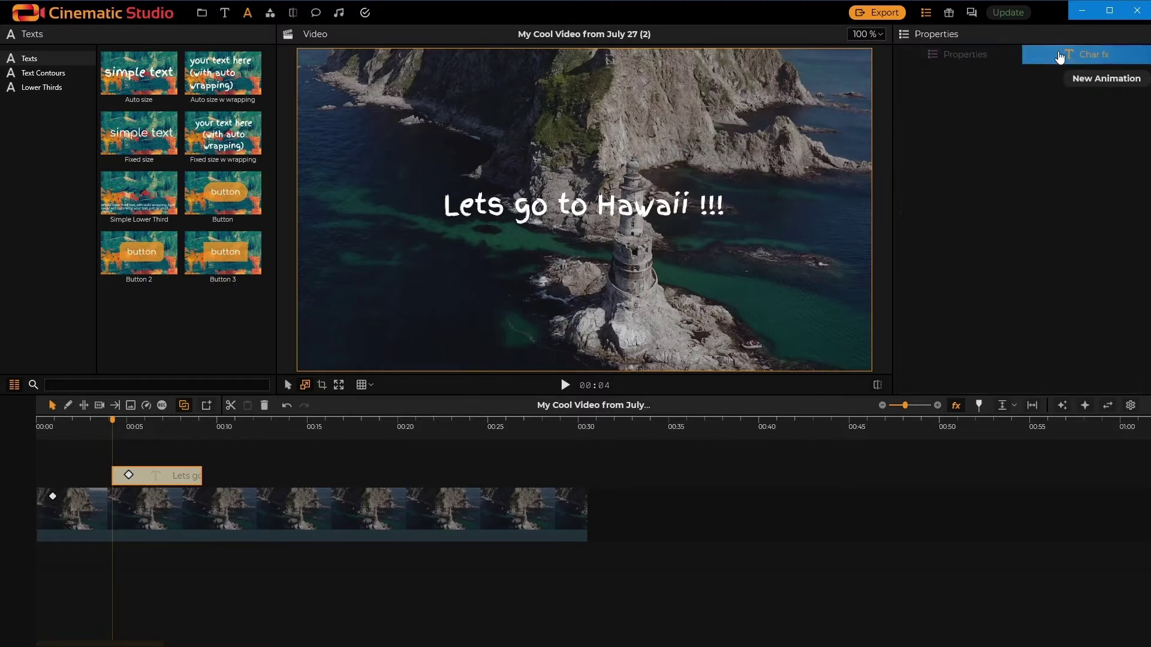
left_click(1092, 78)
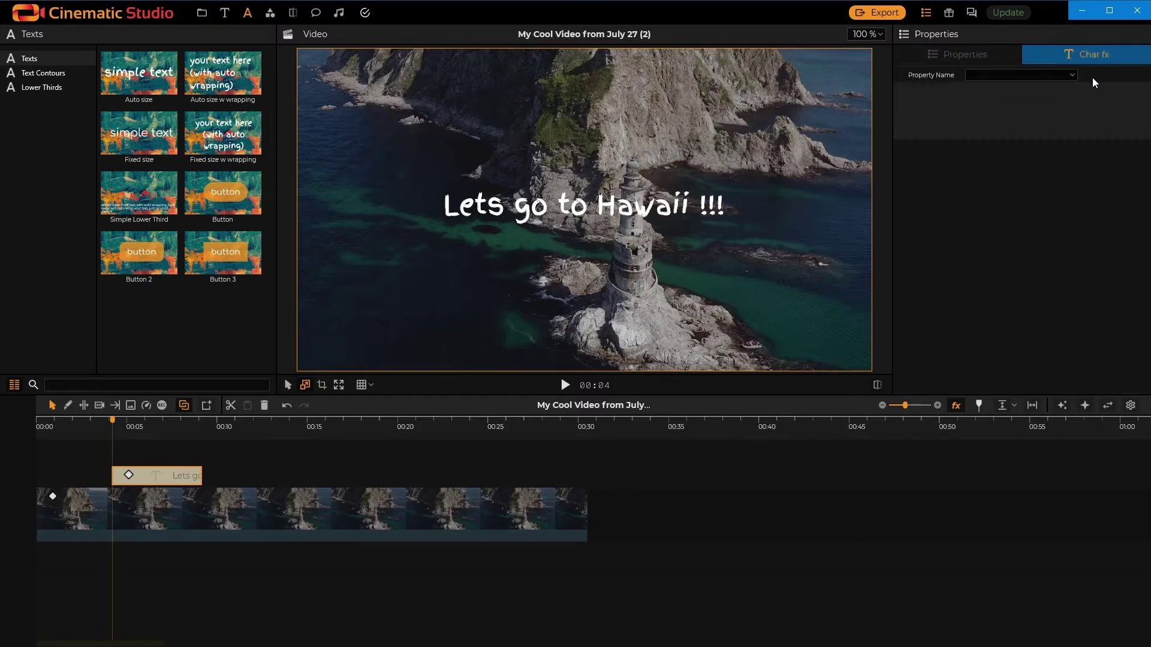
left_click(1071, 76)
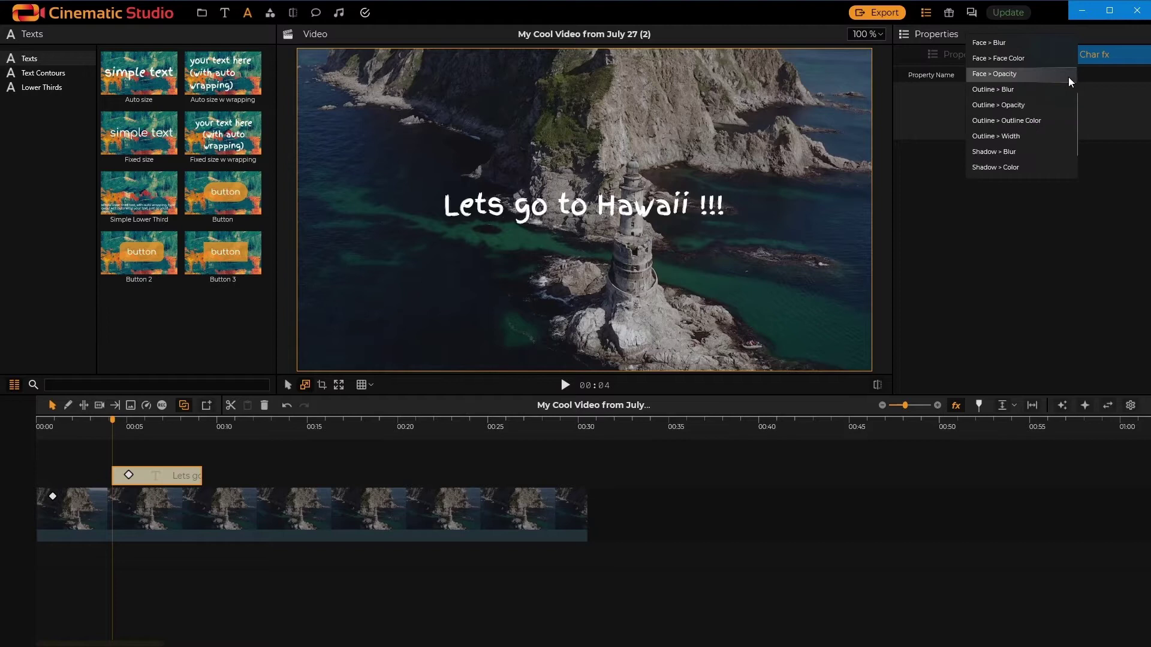
left_click(1031, 42)
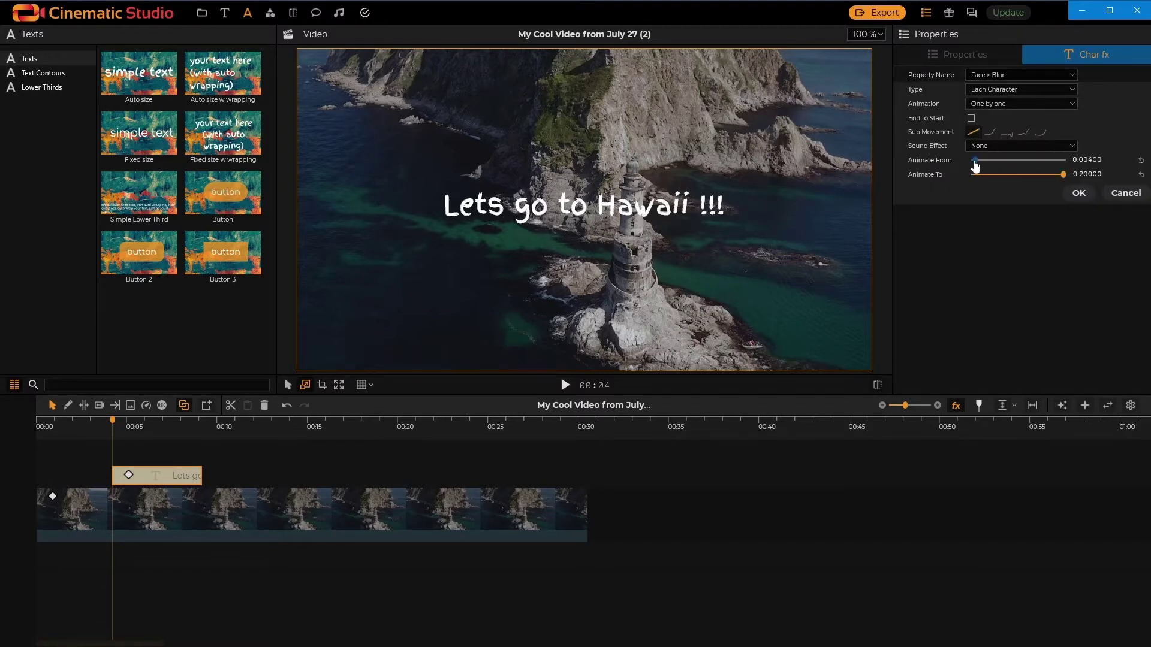
left_click_drag(973, 161, 977, 161)
left_click_drag(1061, 175, 980, 161)
left_click(1077, 195)
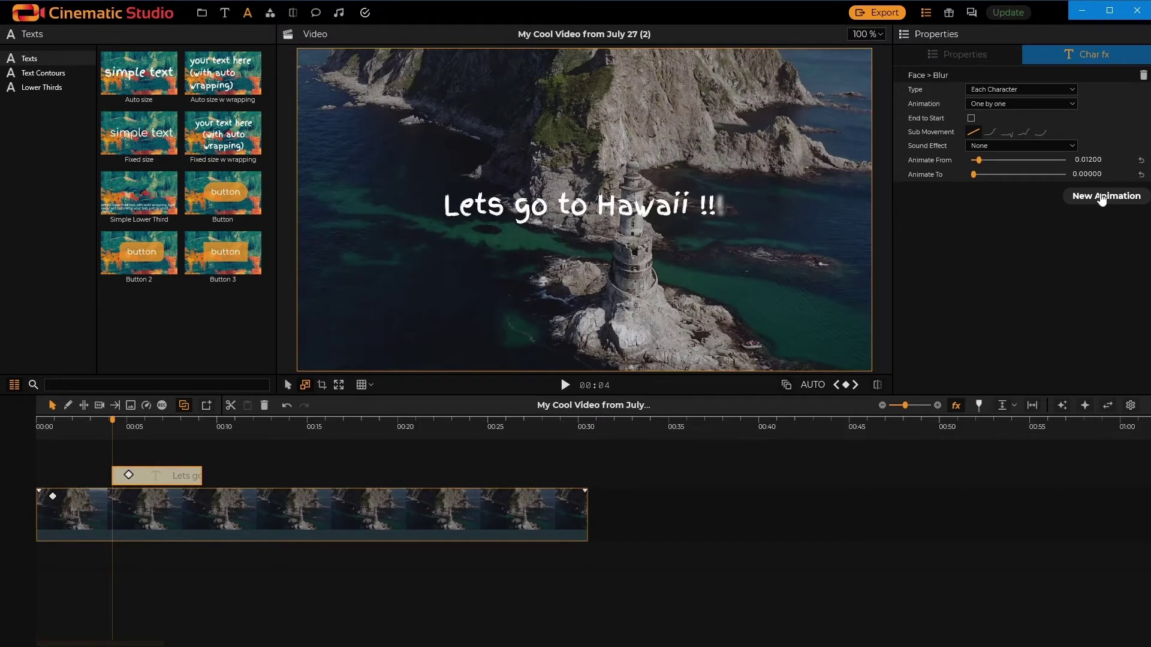
Add a per-character Transform > Relative Top animation from 0.00 to -0.08
left_click(1100, 196)
left_click(1045, 197)
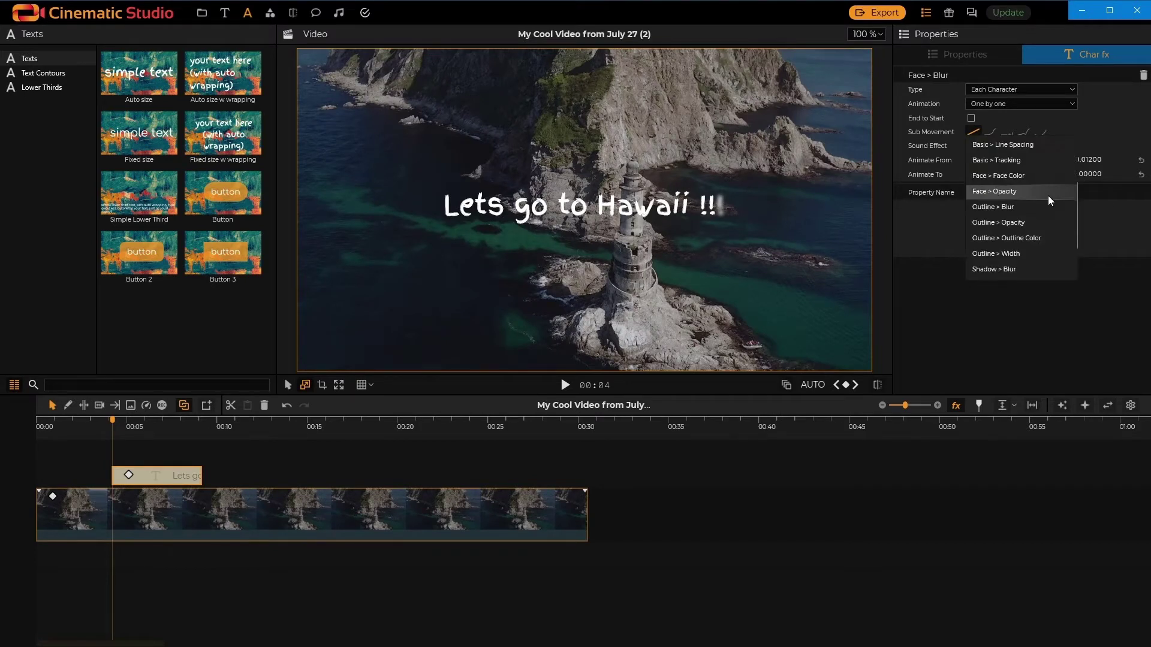
left_click(1048, 192)
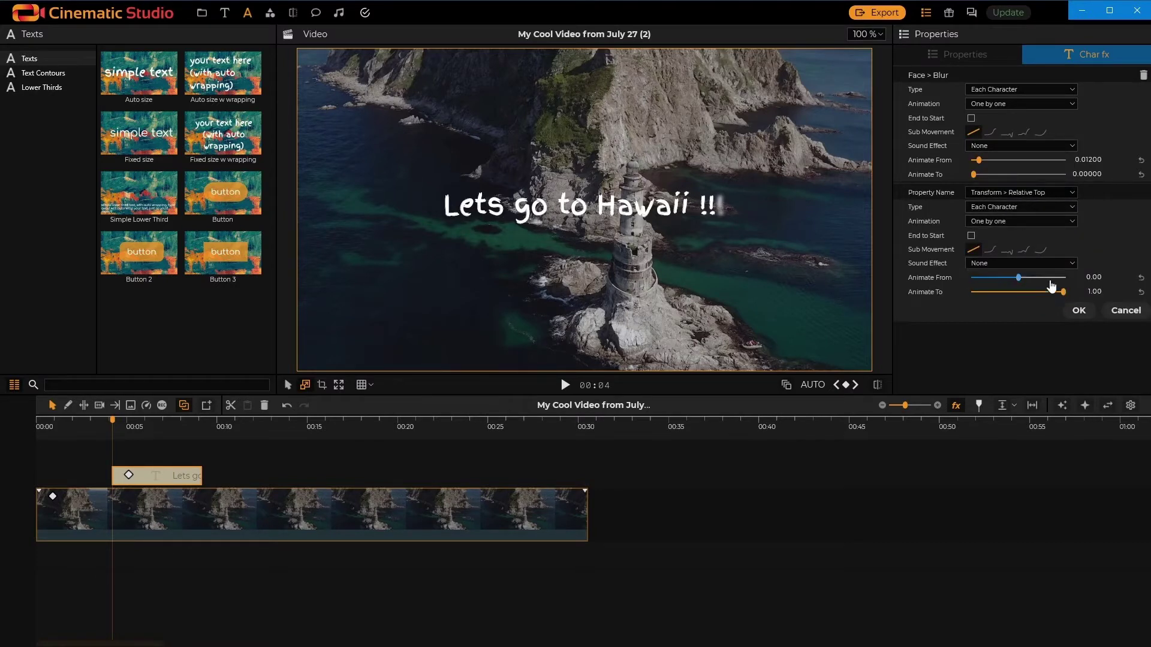
left_click_drag(1068, 293, 1018, 296)
left_click(1079, 311)
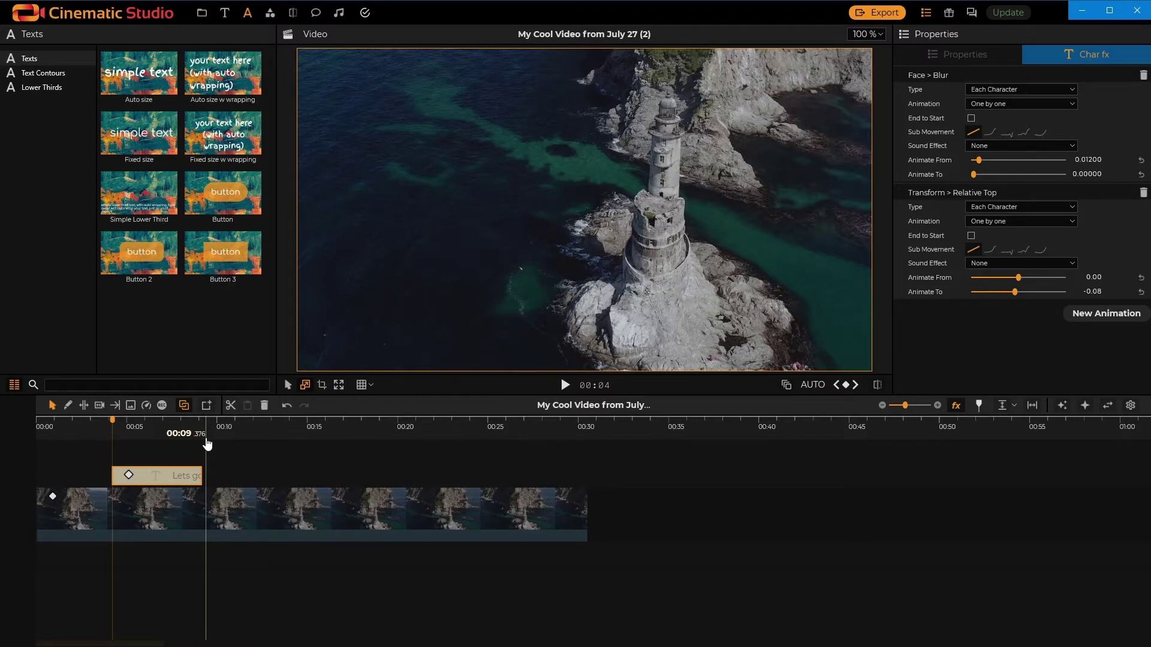
key("space")
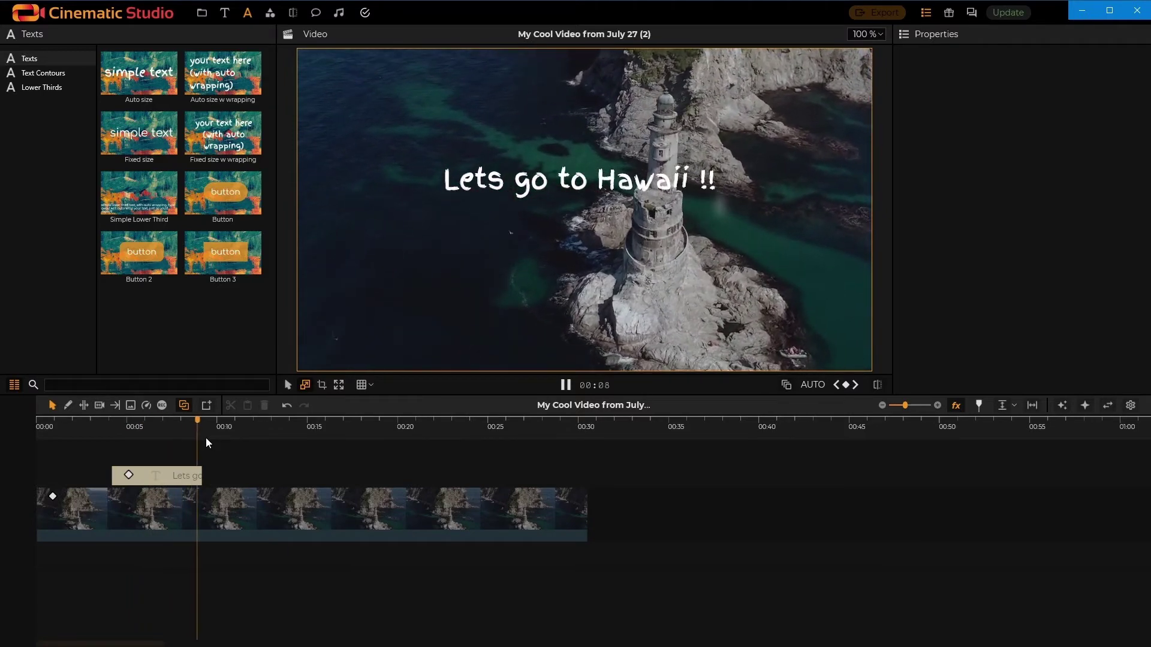
key("space")
left_click(155, 476)
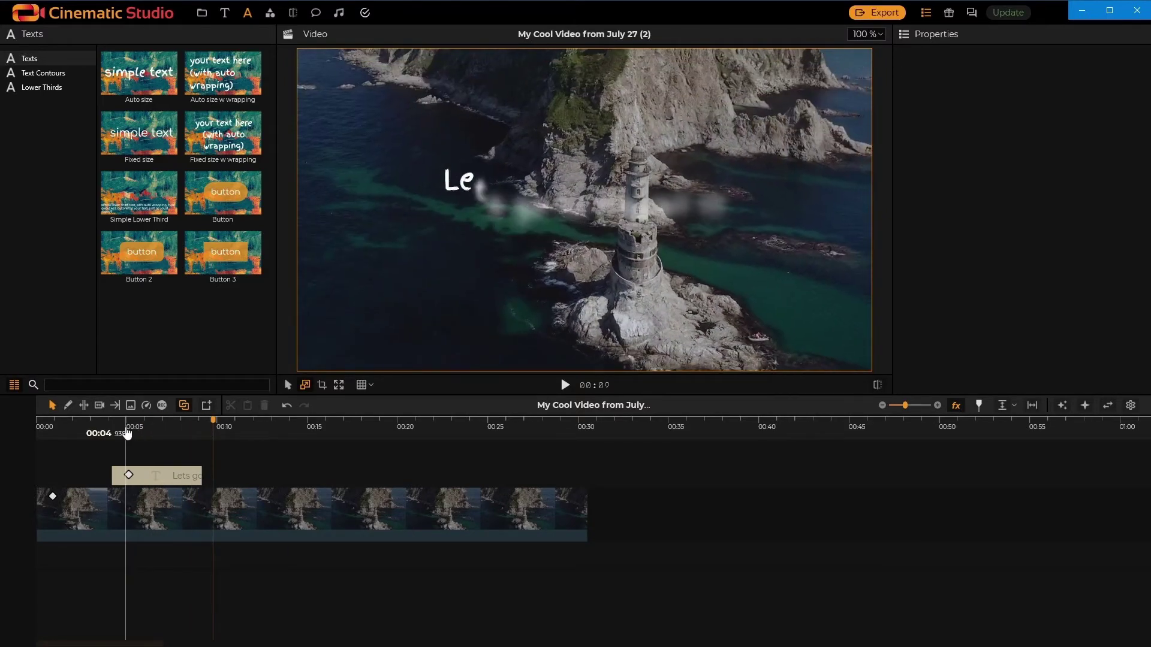
left_click(1068, 55)
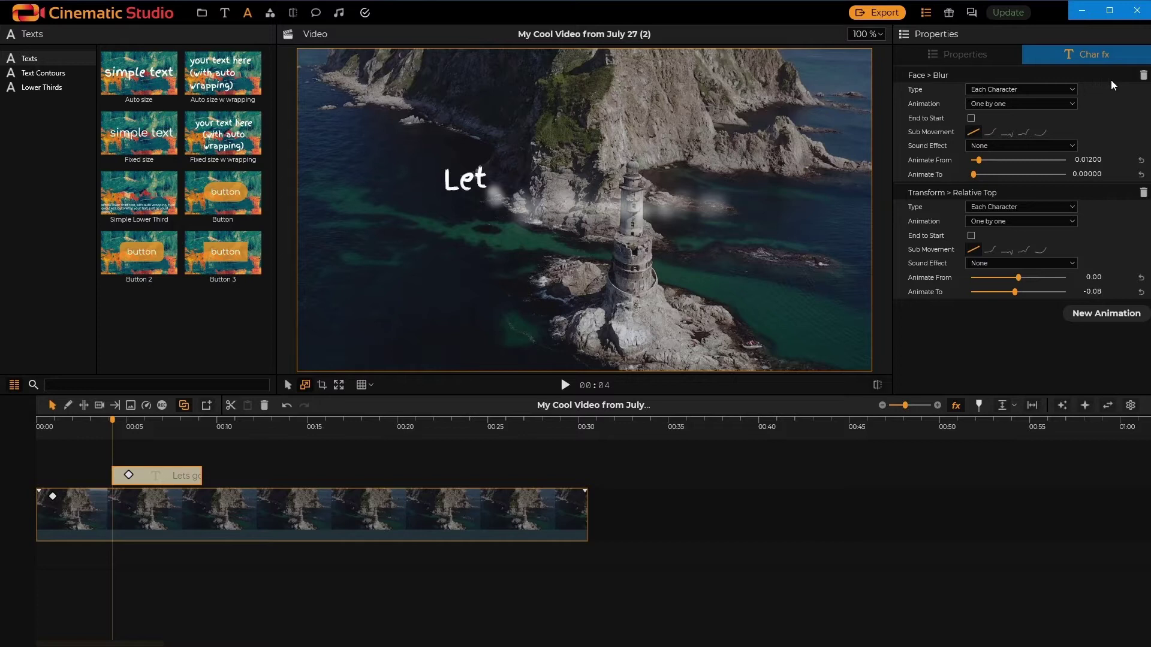
Replace both animations with a per-word Face > Blur animation from 0.00925 to 0
left_click(1142, 75)
left_click(1142, 75)
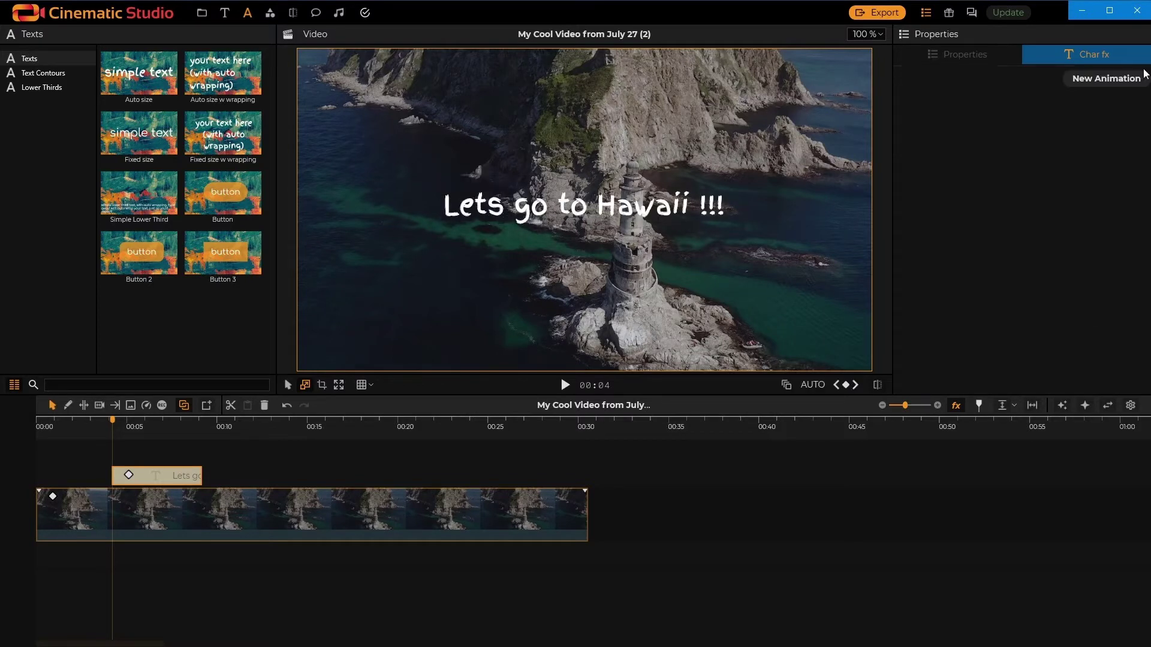
left_click(1096, 76)
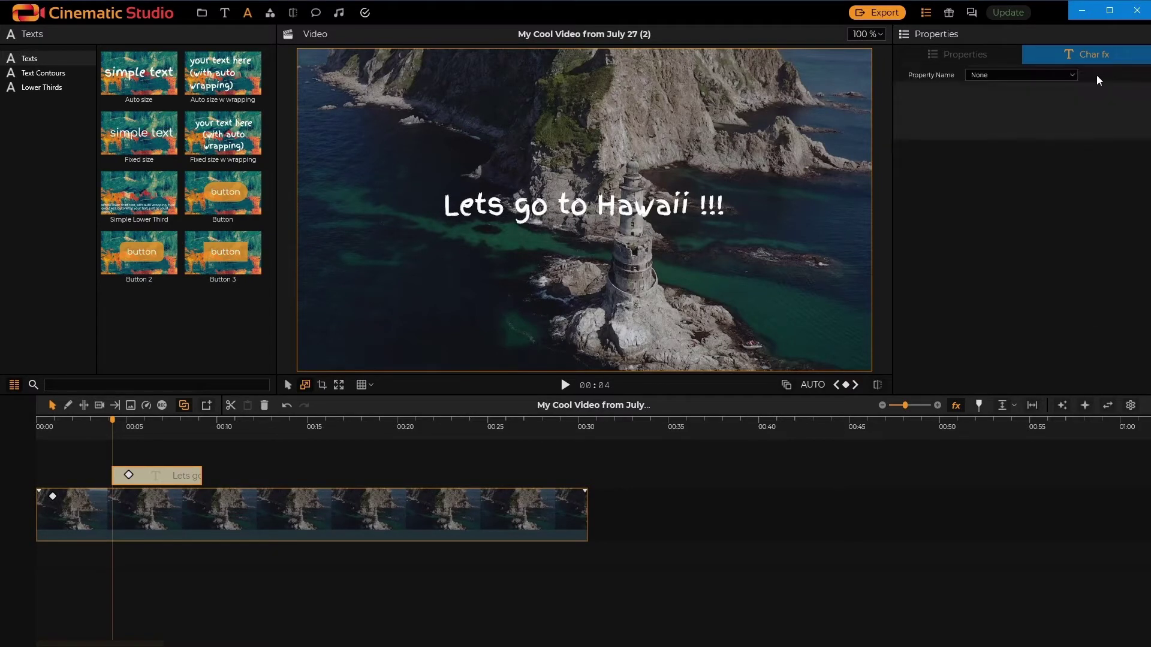
left_click(1072, 76)
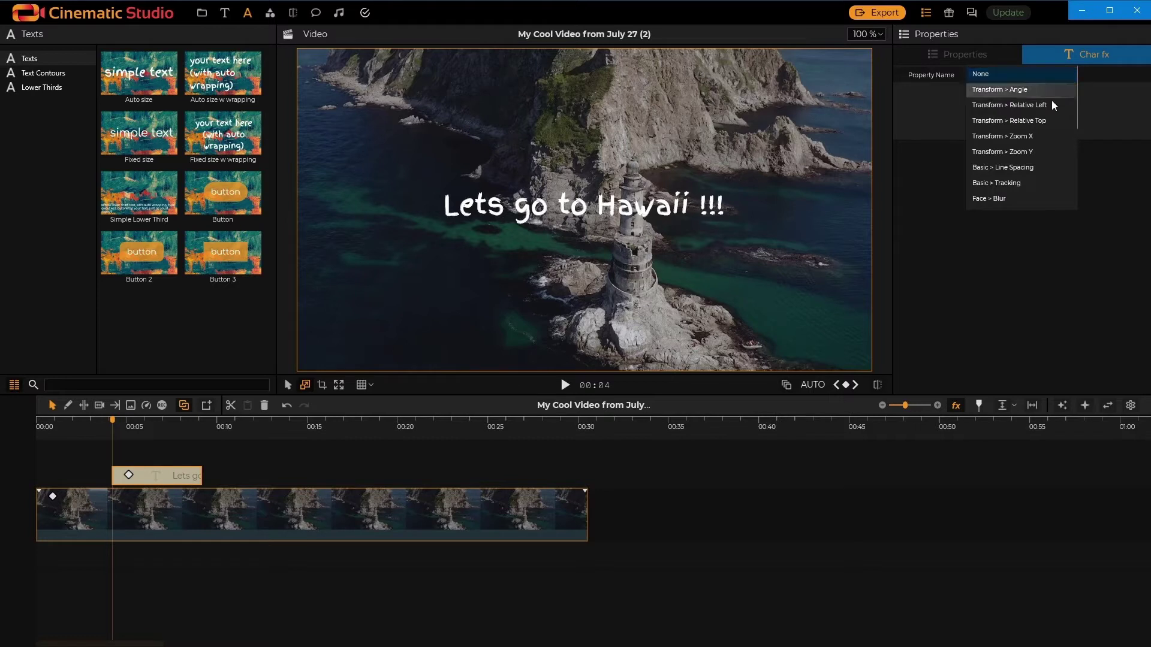
scroll(1039, 199, "down", 2)
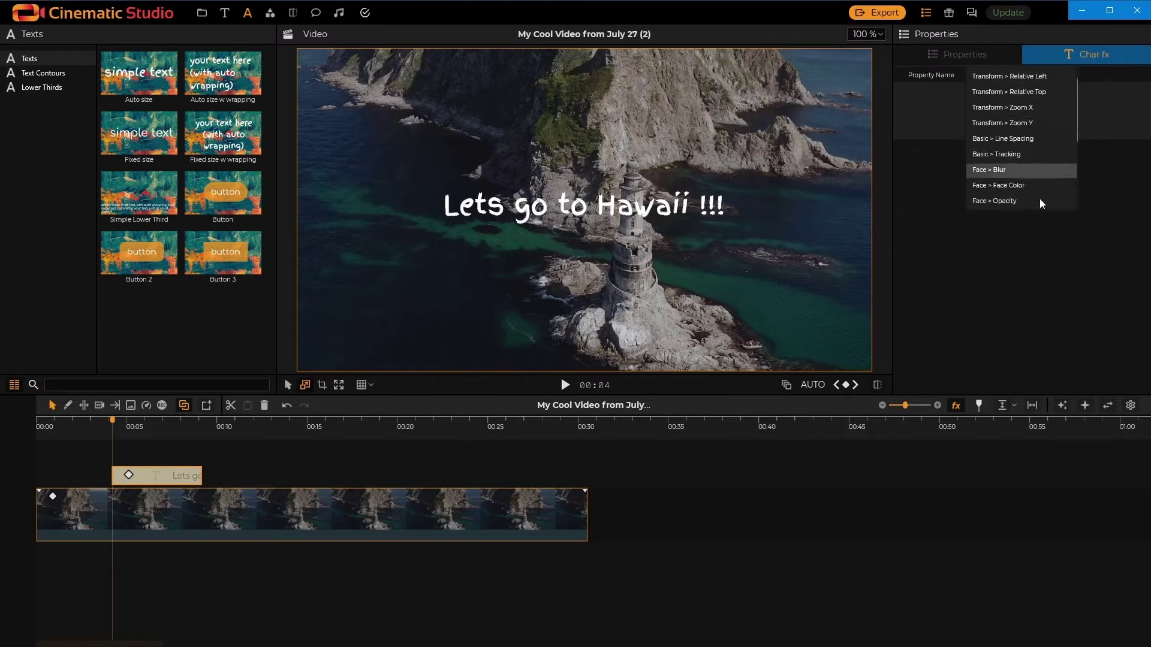
left_click(1022, 170)
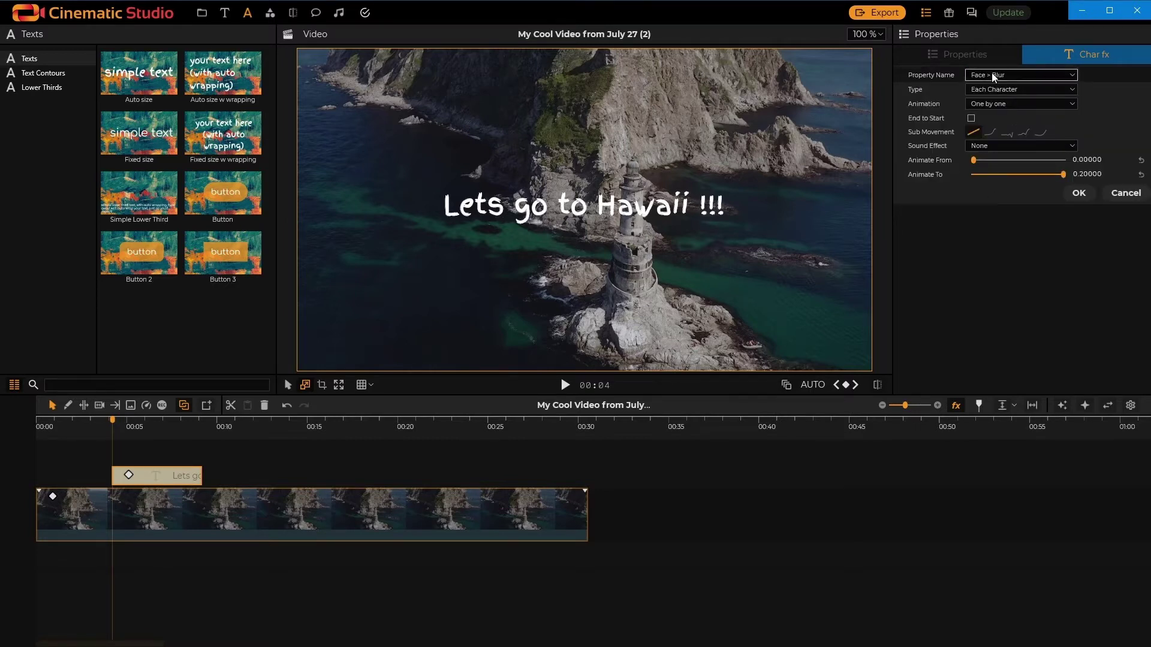
left_click(986, 88)
left_click(994, 98)
left_click_drag(974, 160, 979, 160)
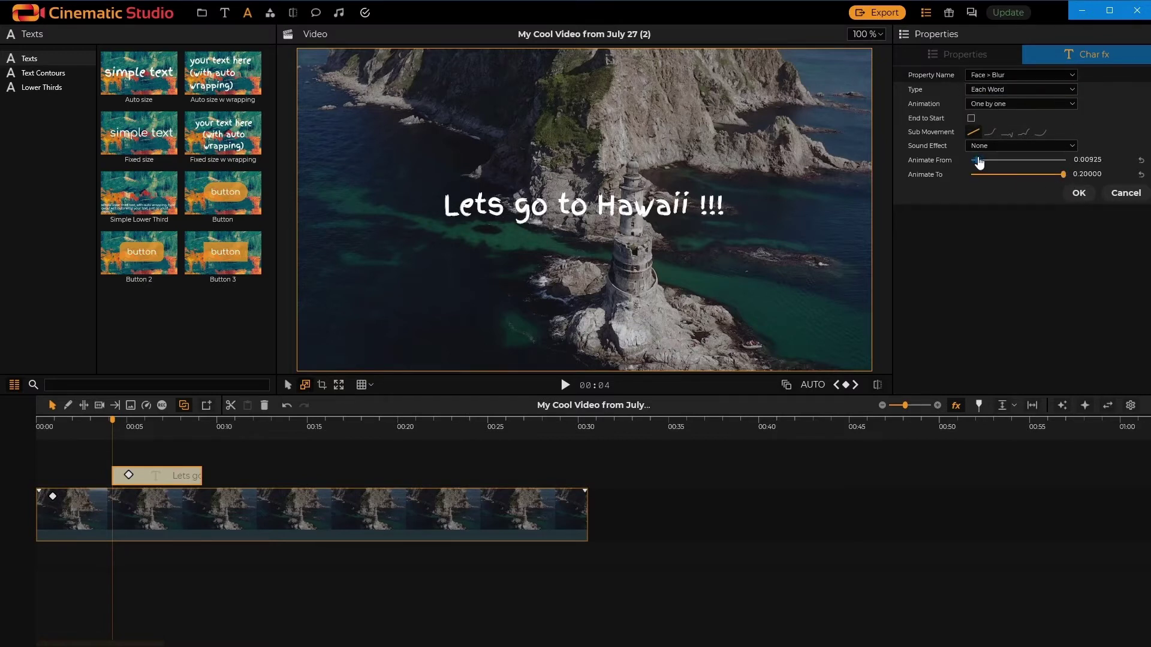
double_click(1064, 175)
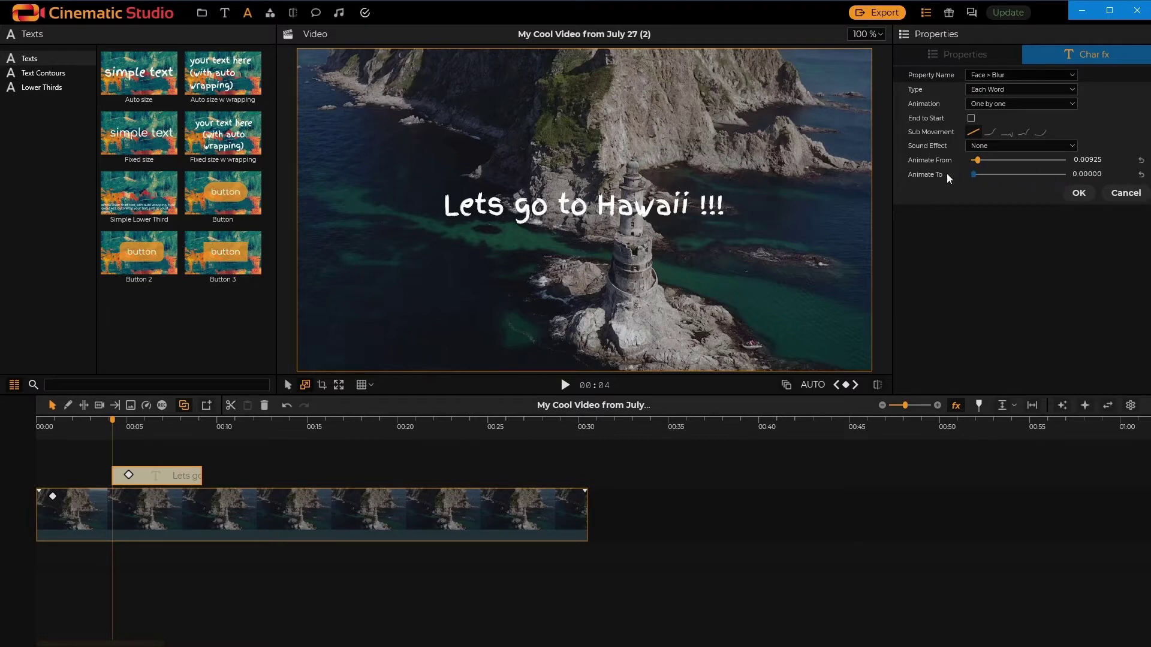
left_click(1079, 192)
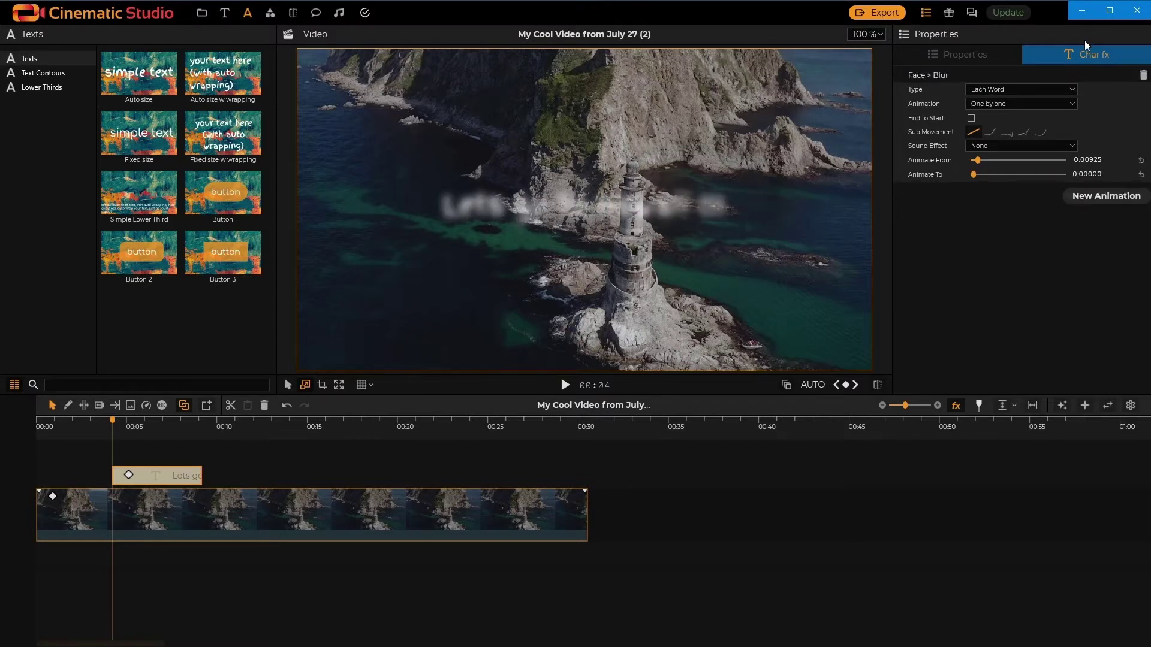
Start a Face > Face Color animation with orange FFFFA321 as its starting colour
left_click(1103, 196)
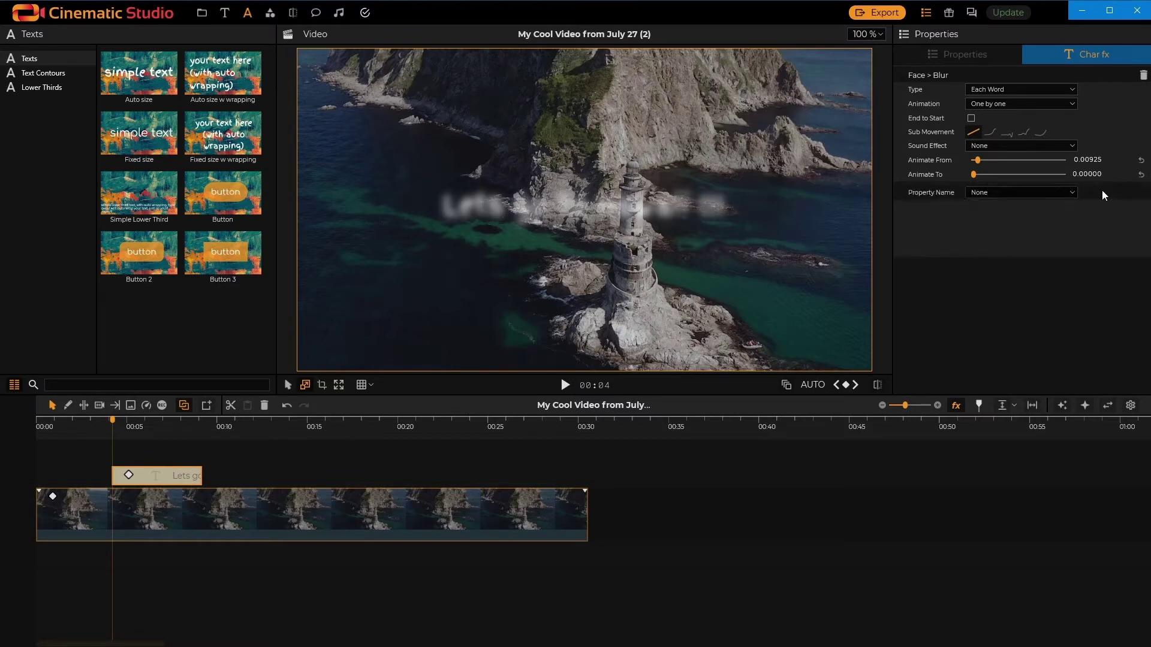
left_click(1010, 193)
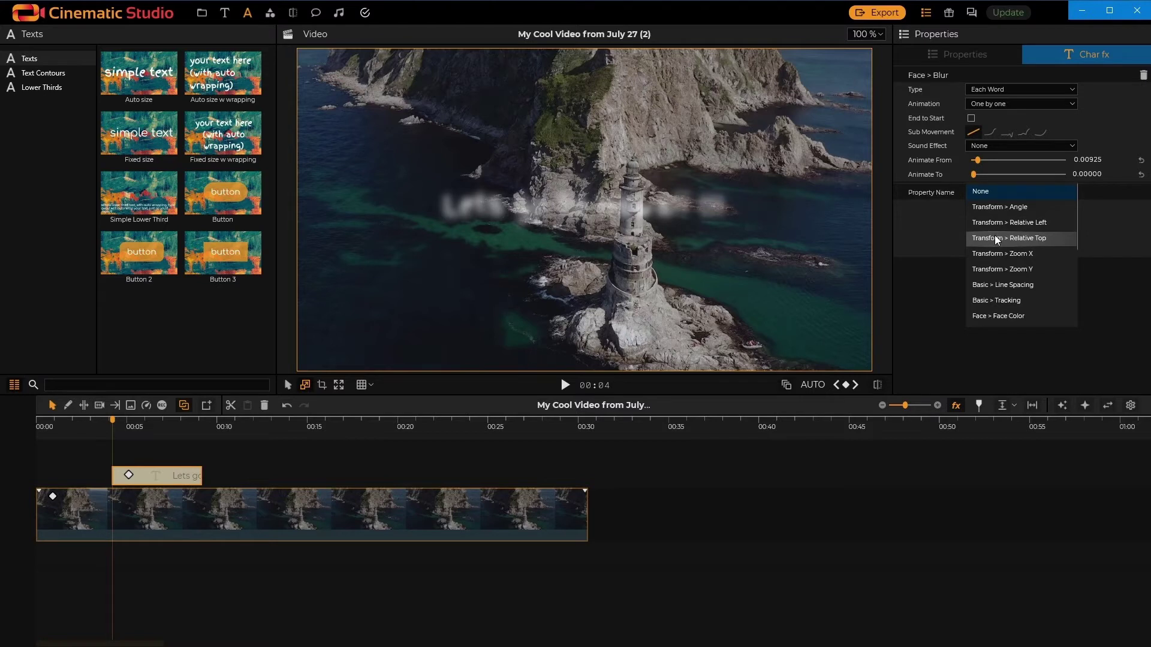
scroll(1004, 247, "down", 3)
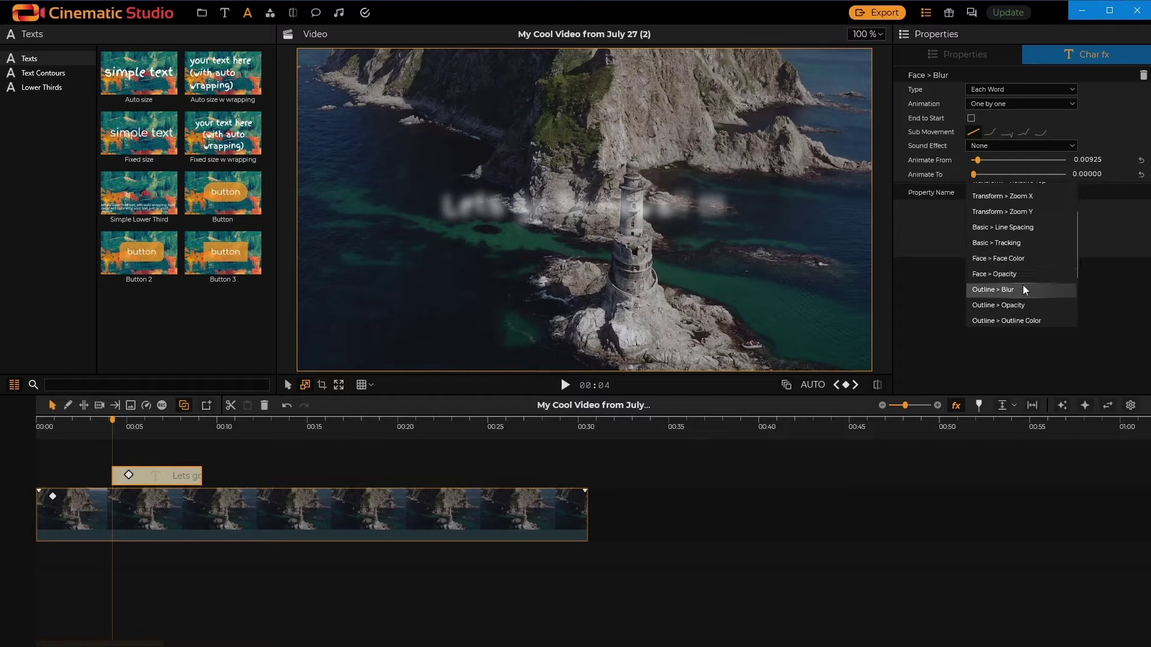
scroll(1030, 288, "down", 1)
scroll(1030, 288, "up", 1)
scroll(1032, 292, "up", 1)
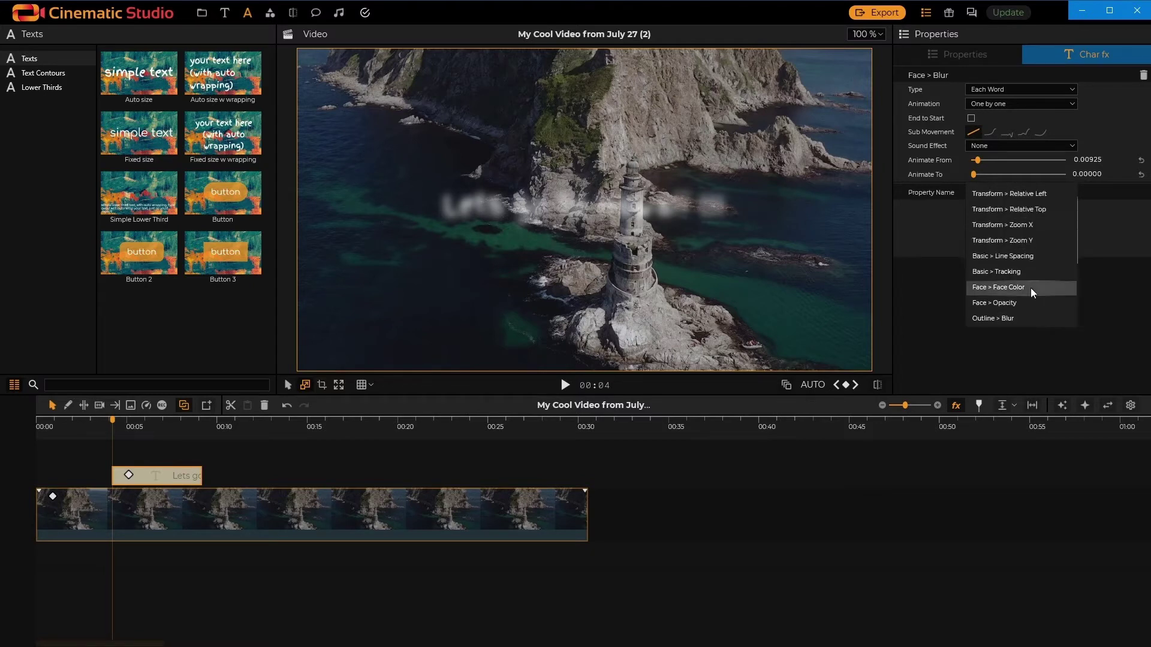
left_click(1031, 288)
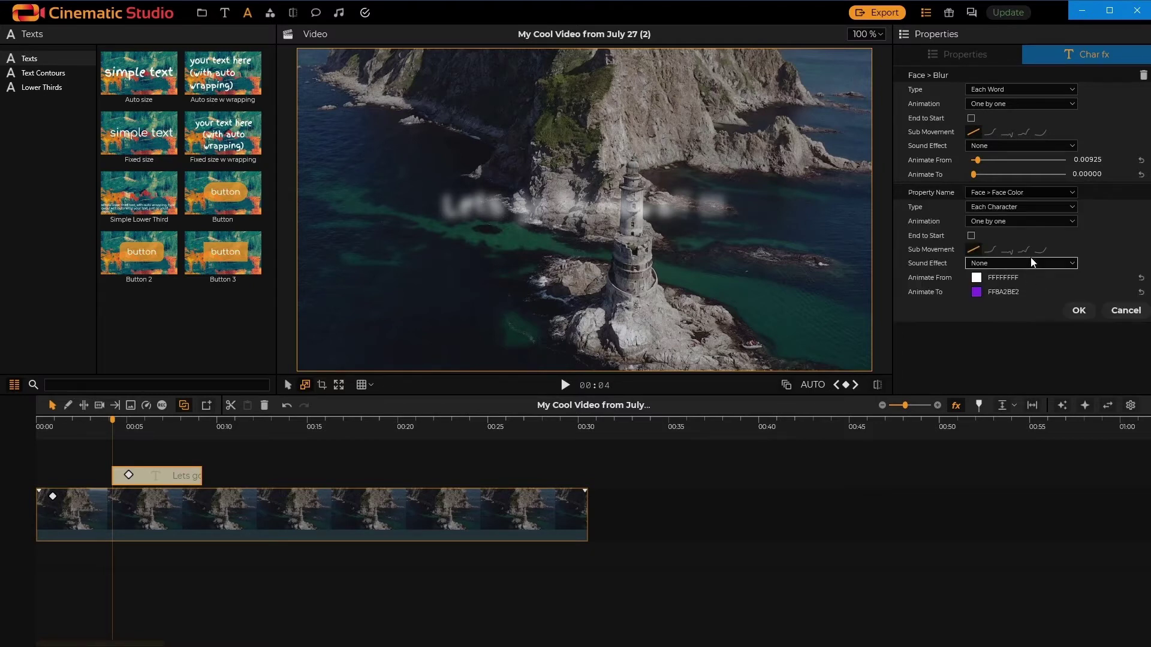
left_click(976, 278)
left_click(978, 372)
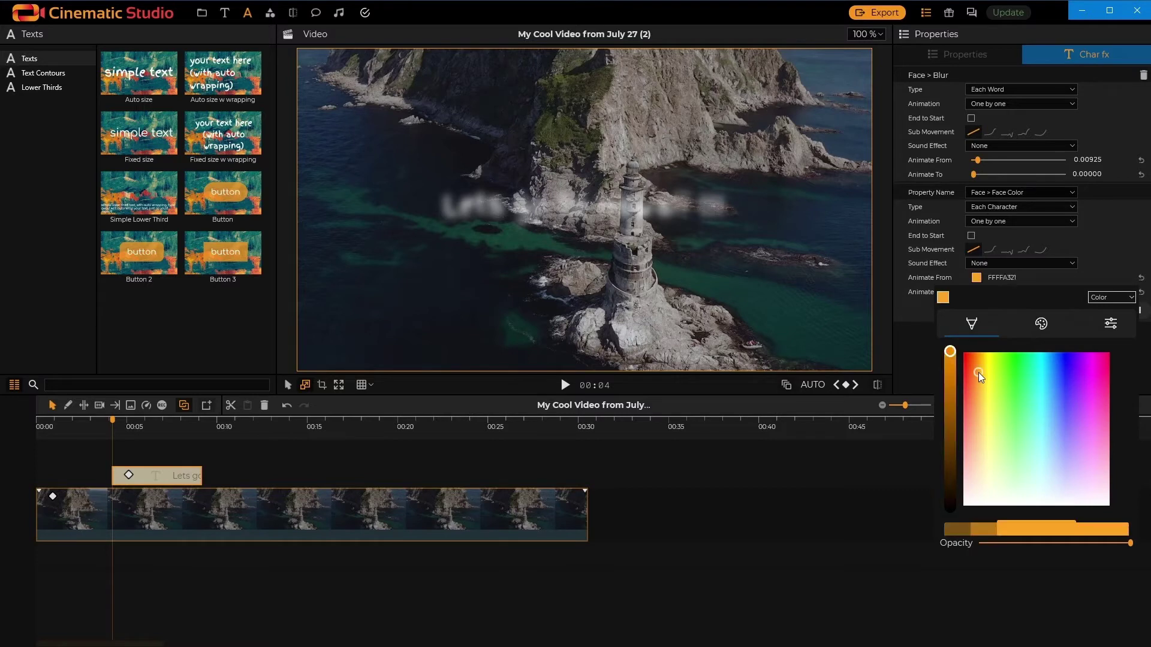
left_click(1111, 261)
Set the ending colour to red FFE30C0C, split by each word, and apply it
left_click(976, 293)
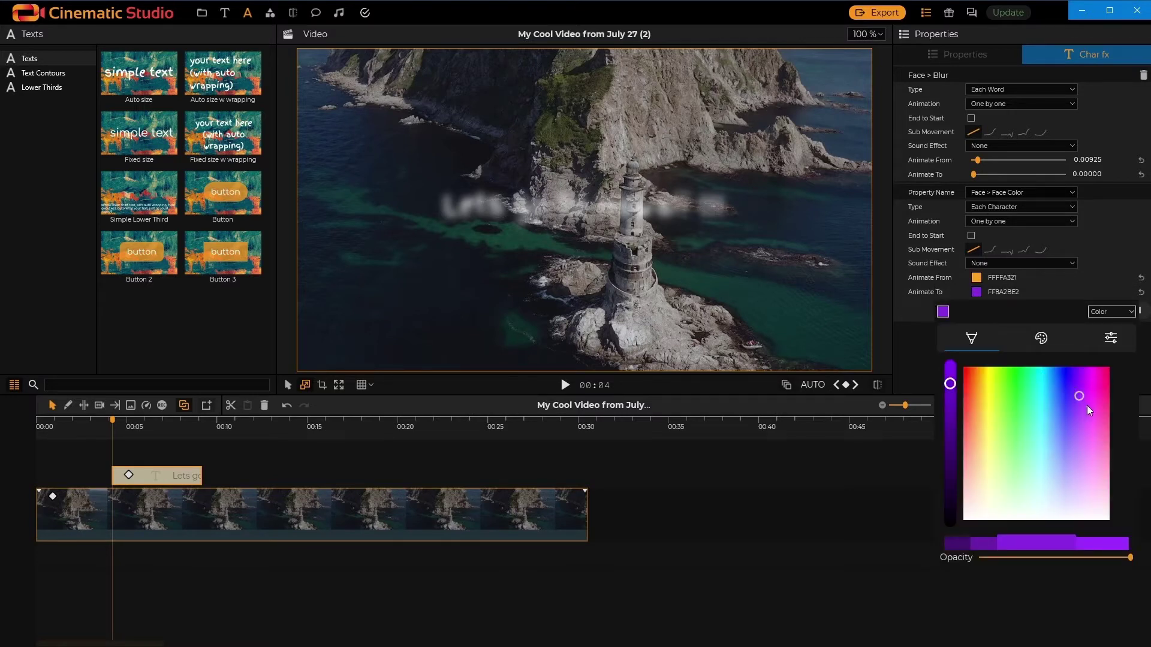
left_click(1098, 389)
mouse_move(1097, 391)
left_mouse_down()
mouse_move(1088, 415)
mouse_move(955, 376)
left_mouse_up()
left_click(1091, 267)
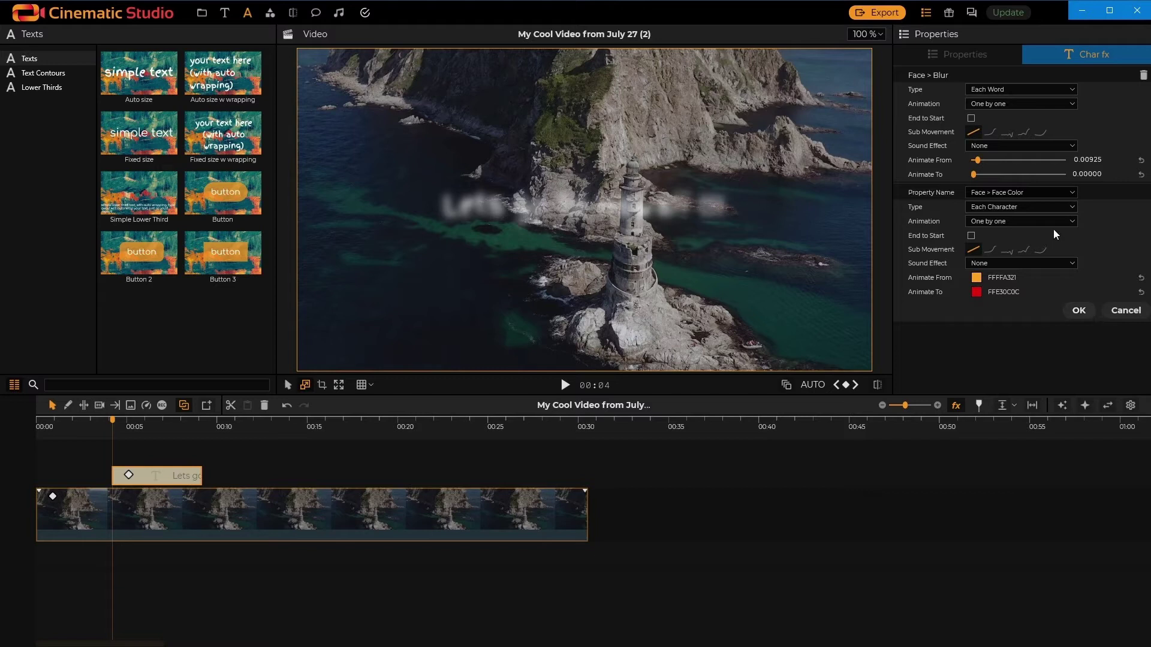
left_click(1071, 209)
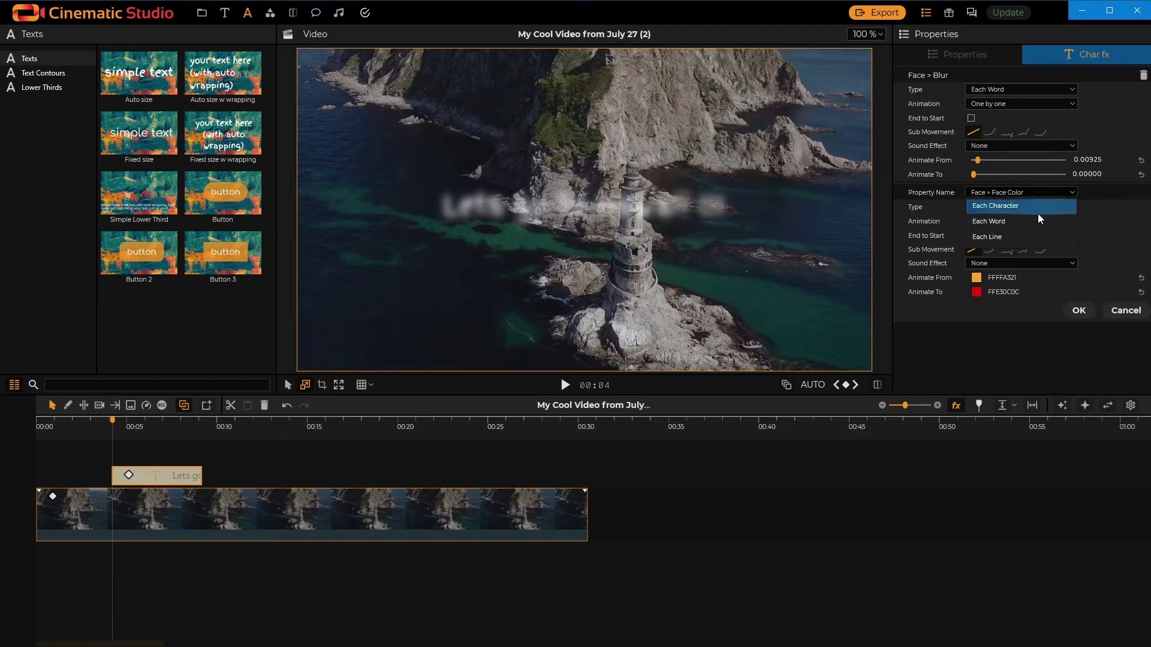
left_click(1033, 221)
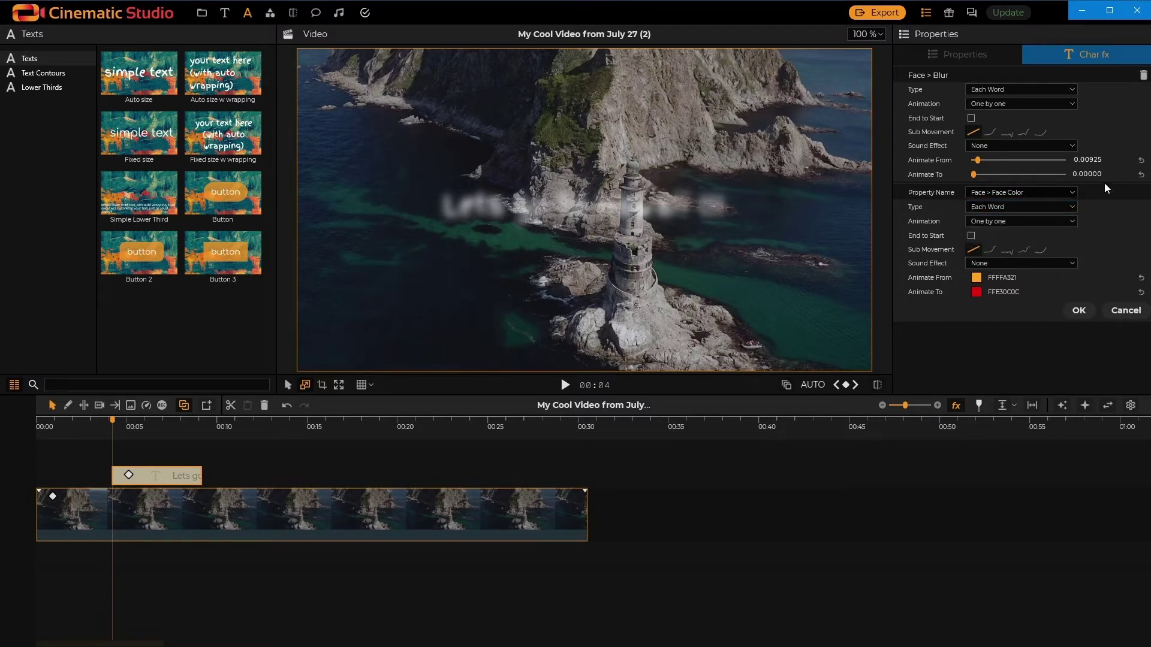
left_click(1074, 315)
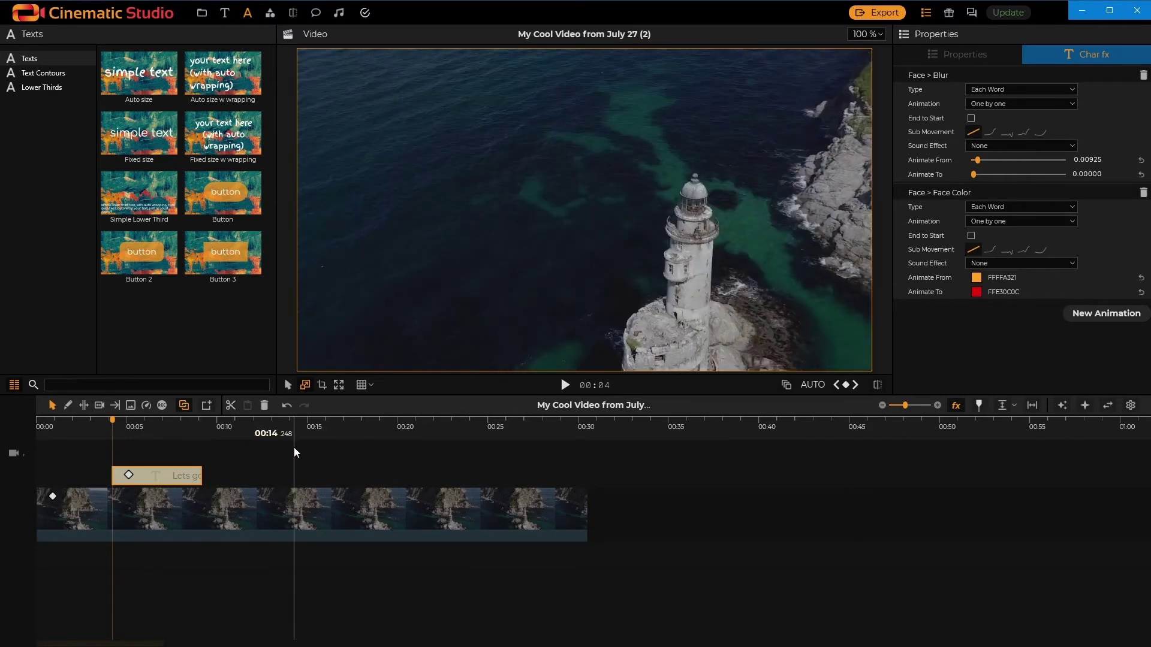
Preview the title's blur and colour animation, then select the text clip on the timeline
key("space")
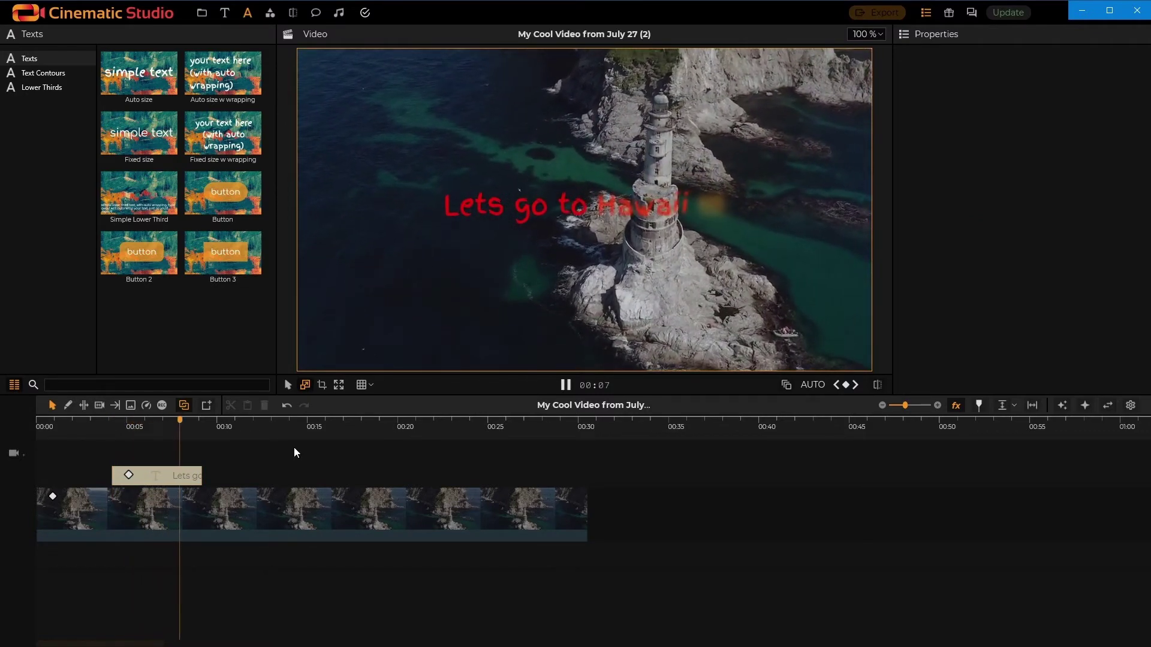
key("space")
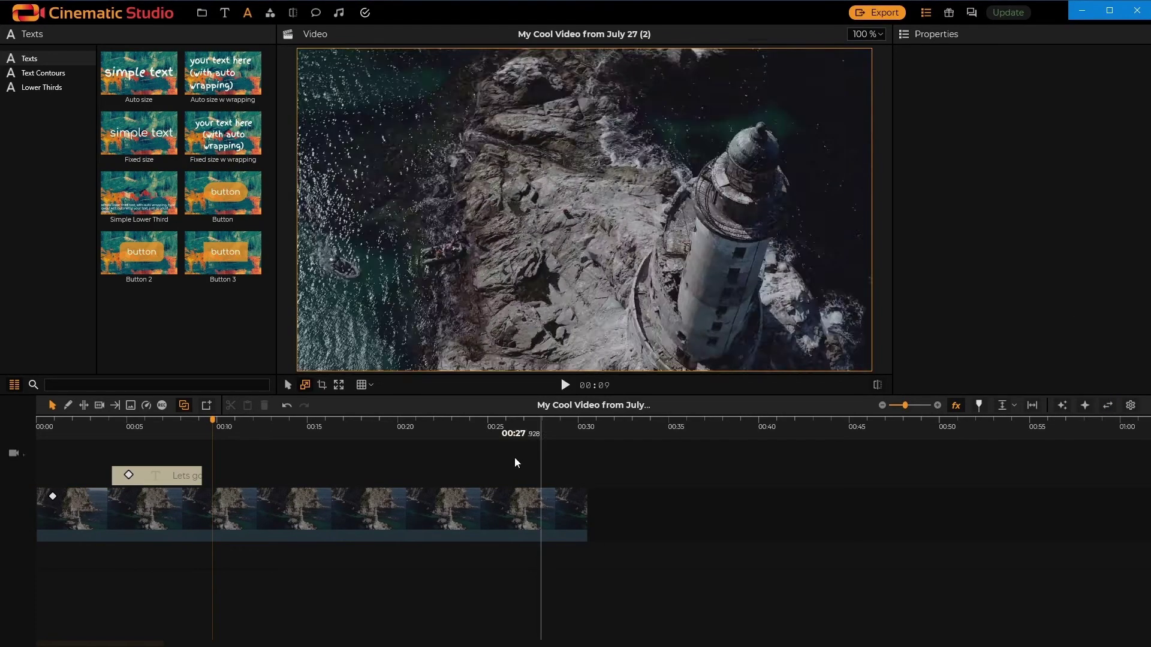
left_click(173, 483)
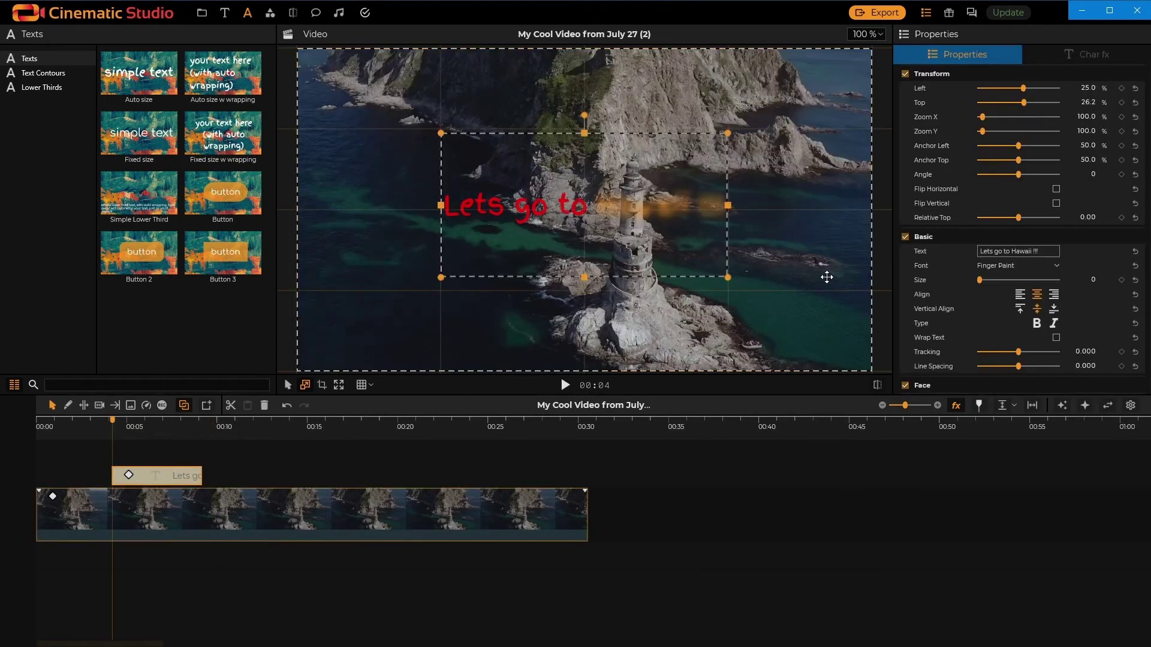
Replace the old animations with a per-character Face Color animation starting at blue FF1E21FF
left_click(1043, 56)
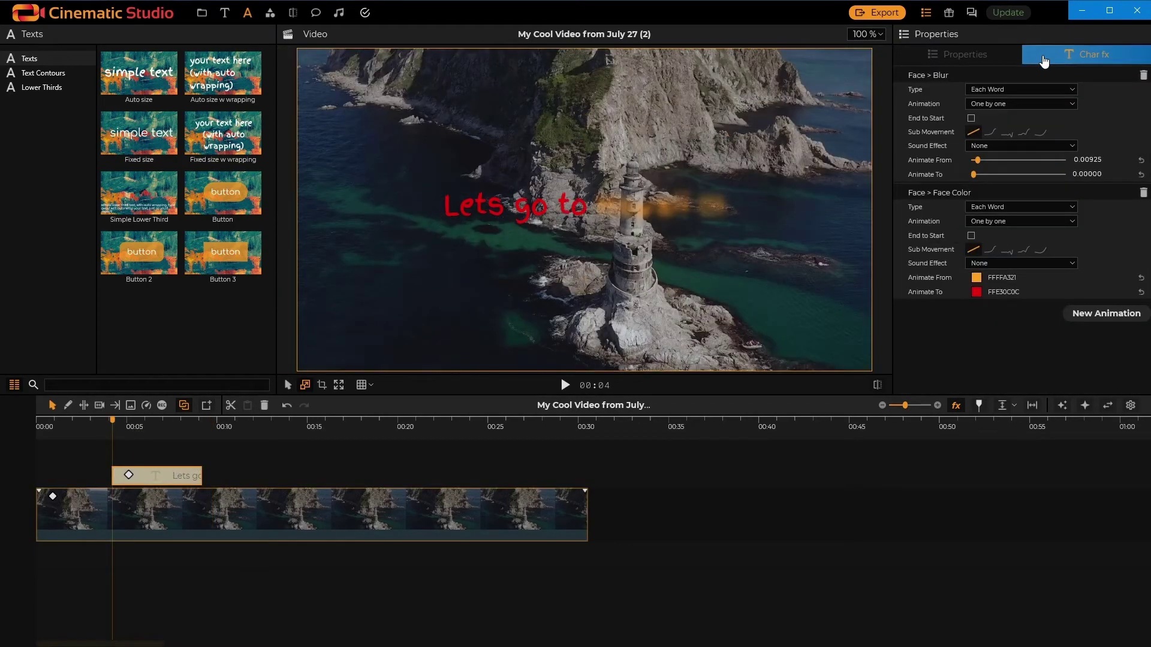
left_click(1143, 76)
left_click(1144, 77)
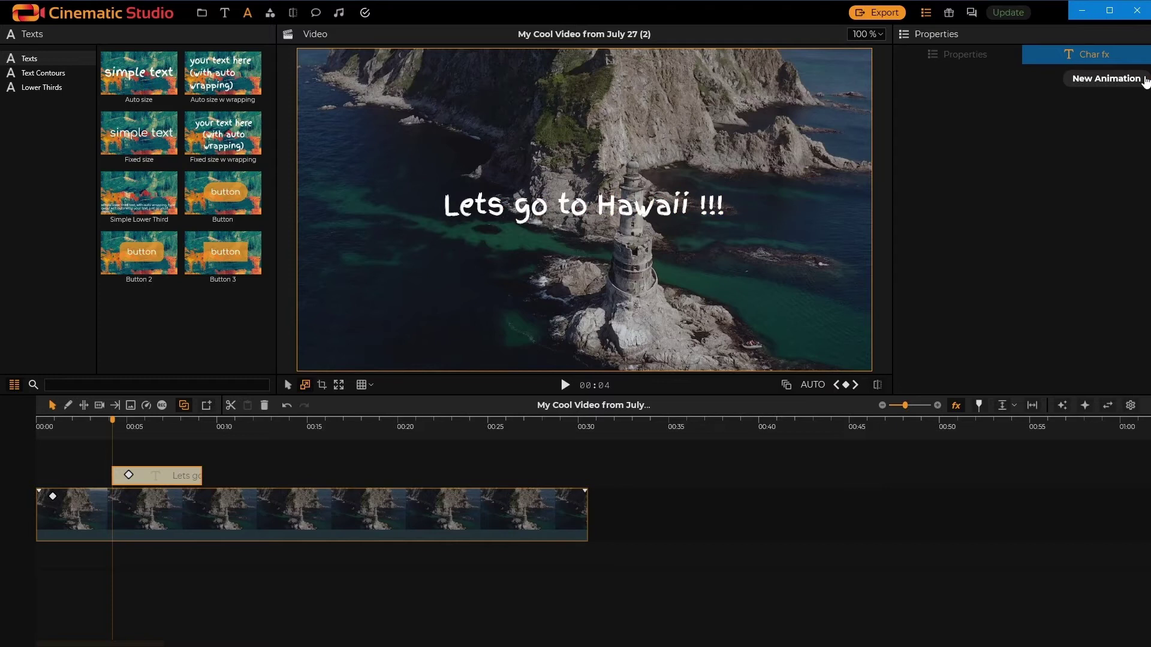
left_click(1102, 77)
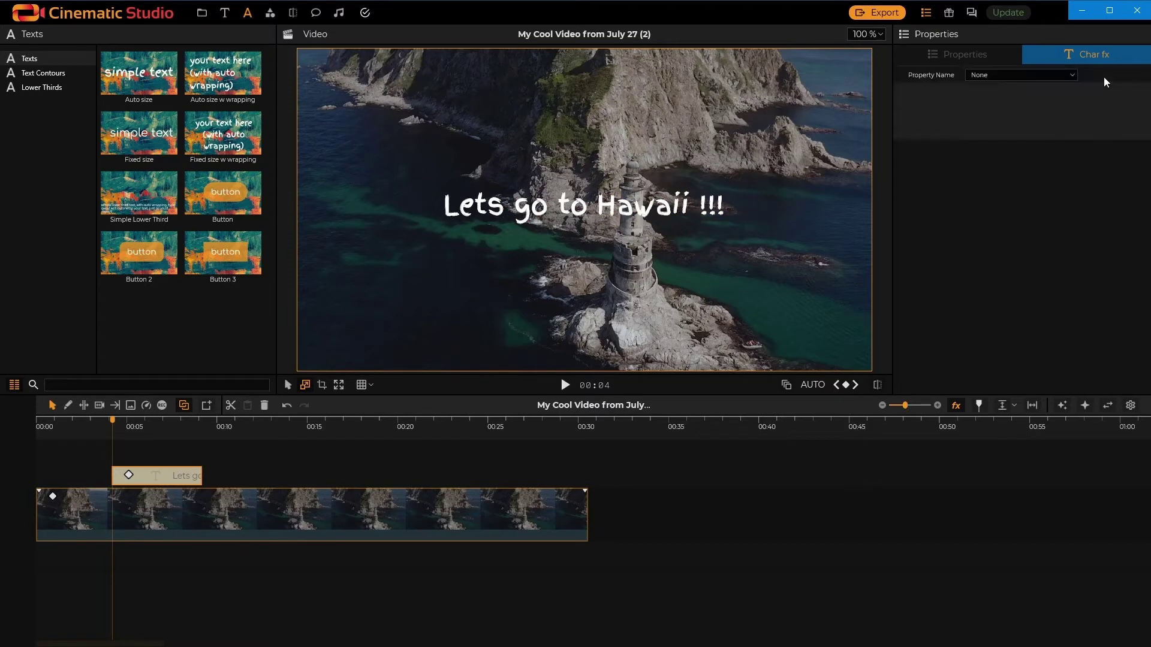
left_click(1045, 73)
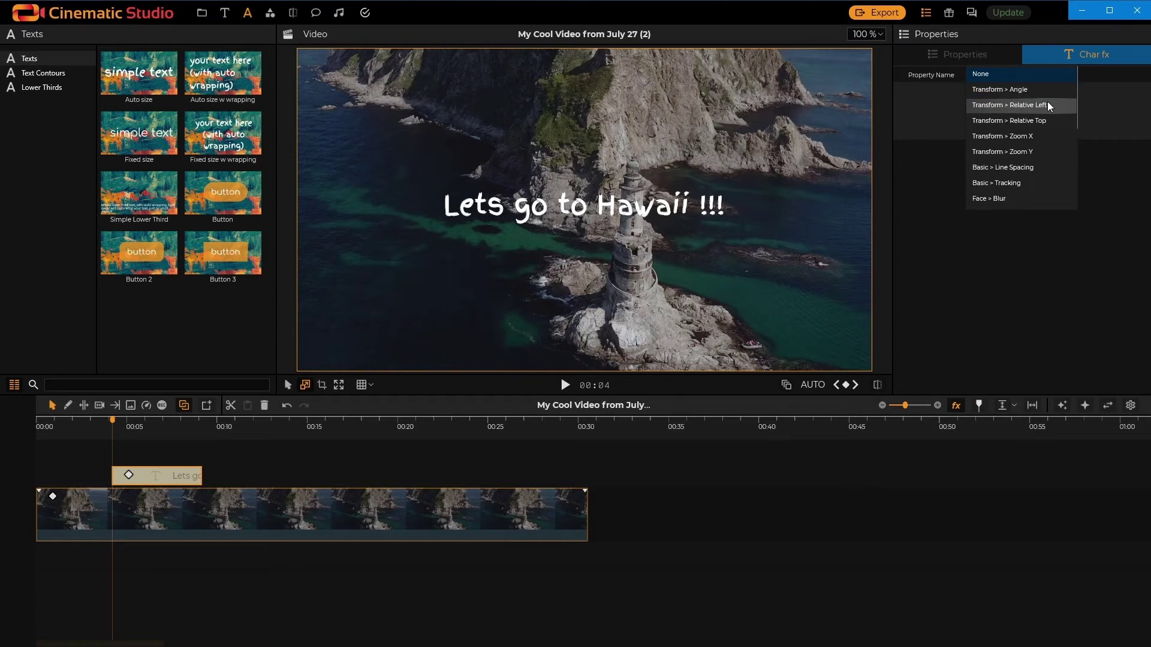
scroll(1034, 134, "down", 1)
left_click(1010, 182)
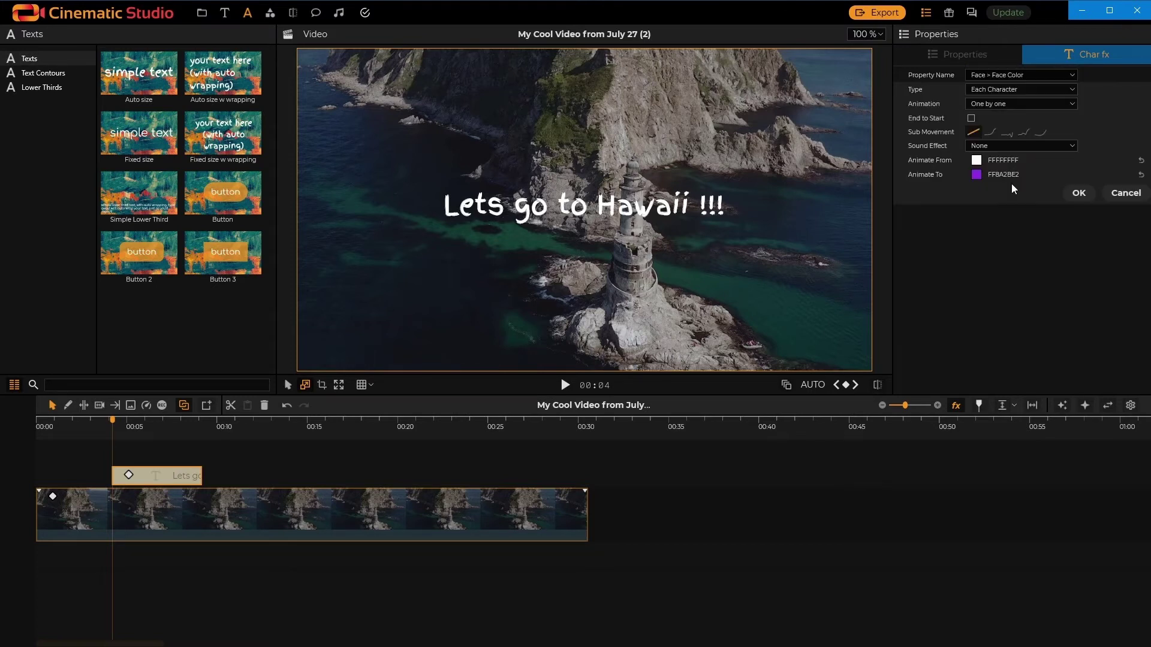
left_click(977, 162)
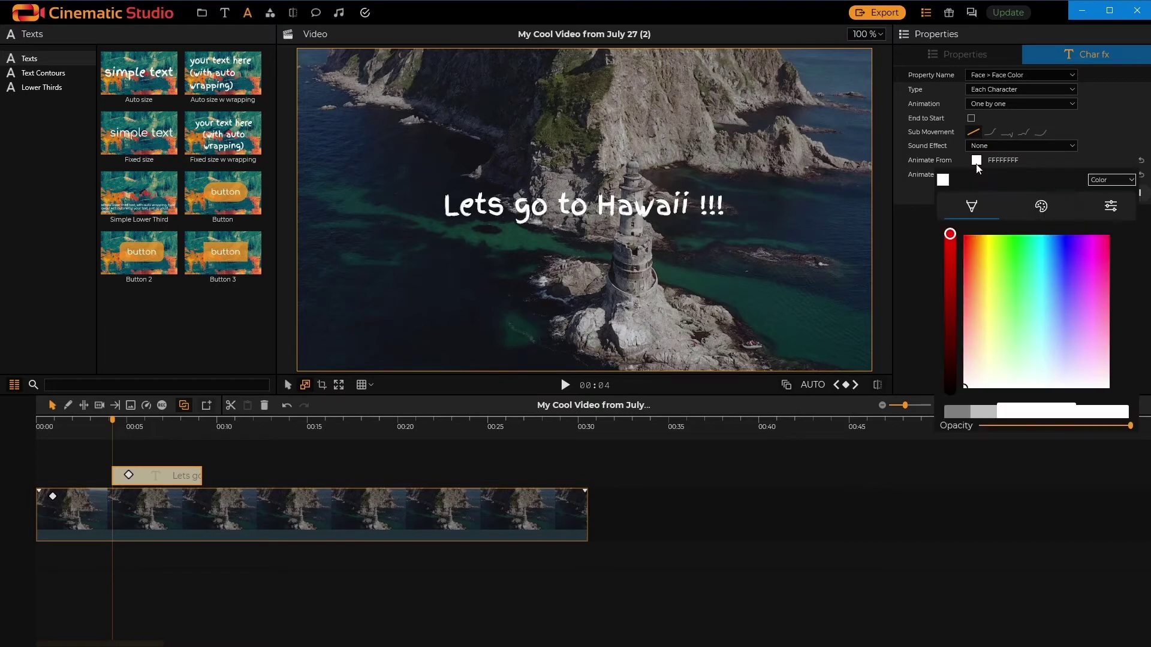
left_click(984, 271)
left_click(968, 256)
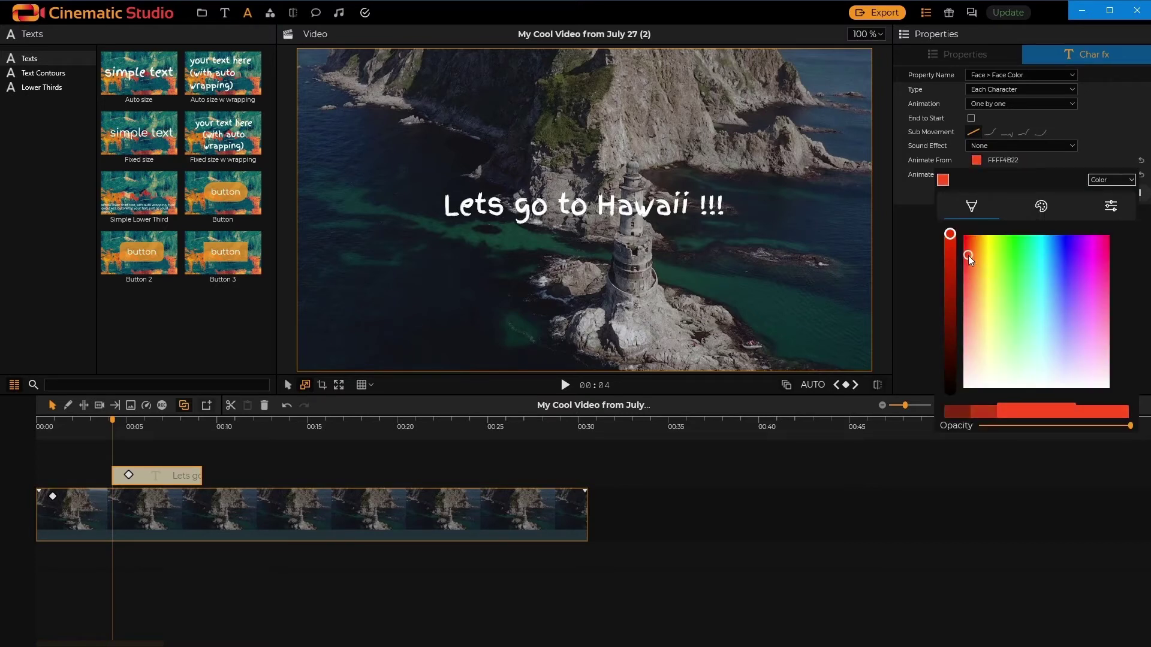
mouse_move(969, 255)
left_mouse_down()
mouse_move(1094, 252)
mouse_move(1067, 253)
left_mouse_up()
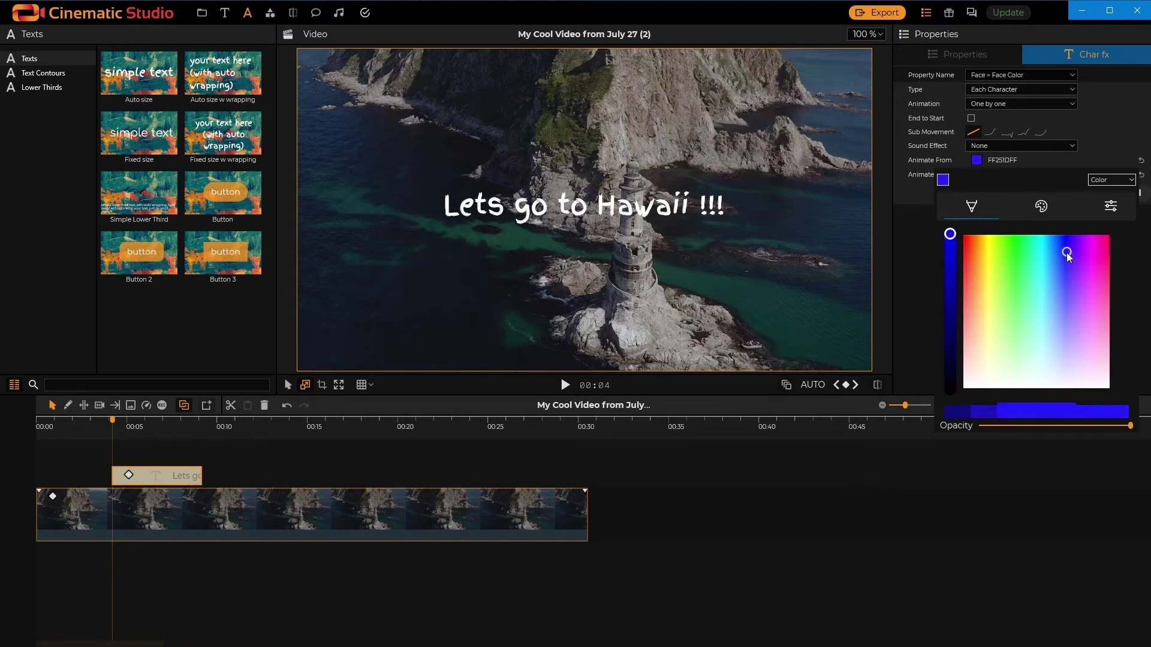
left_click(1085, 149)
Set the ending colour to magenta FFE32D8A, choose the Gradual style, and apply it
left_click(971, 176)
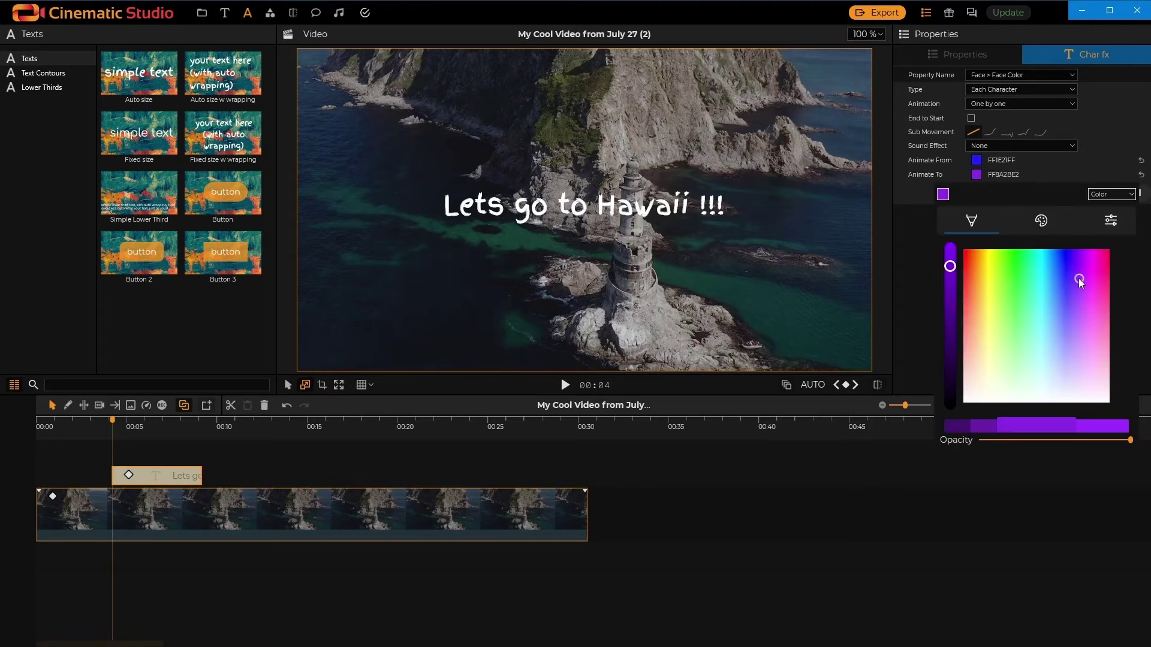
left_click_drag(1078, 278, 1103, 279)
left_click(1119, 142)
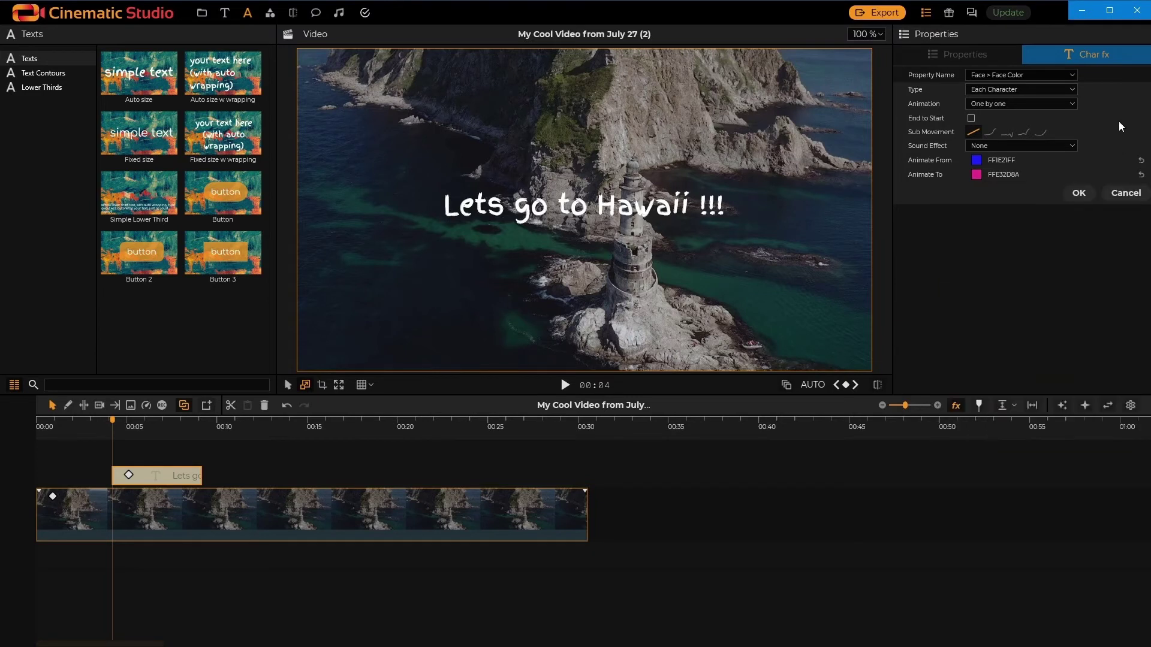
left_click(1055, 105)
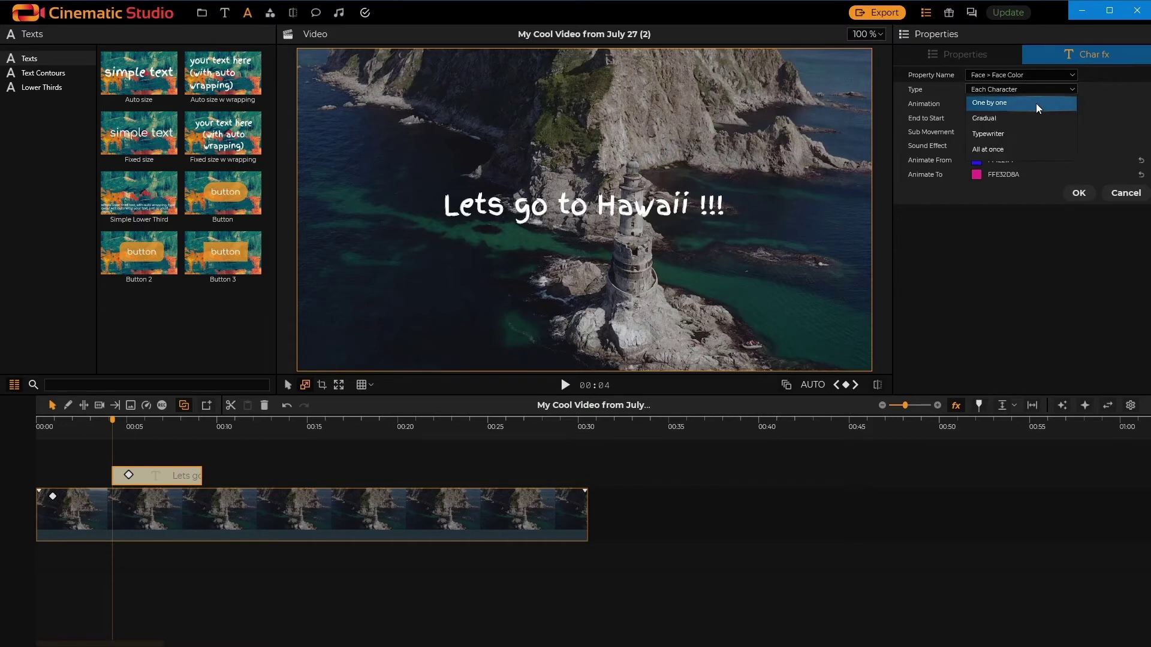
left_click(995, 118)
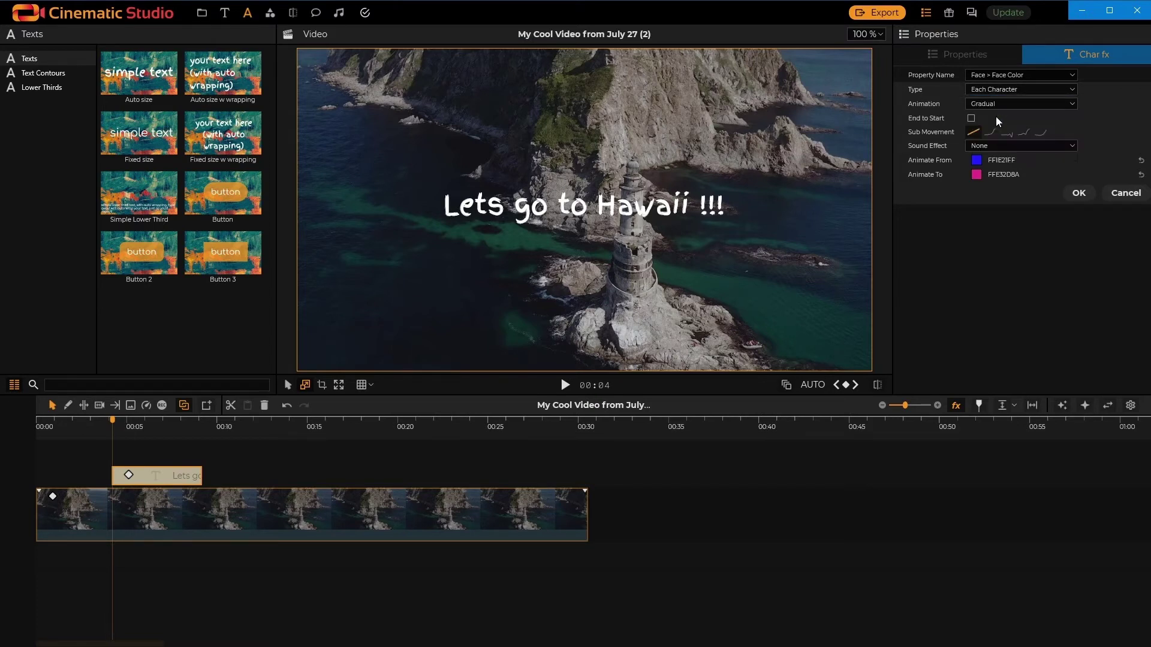
left_click(1076, 193)
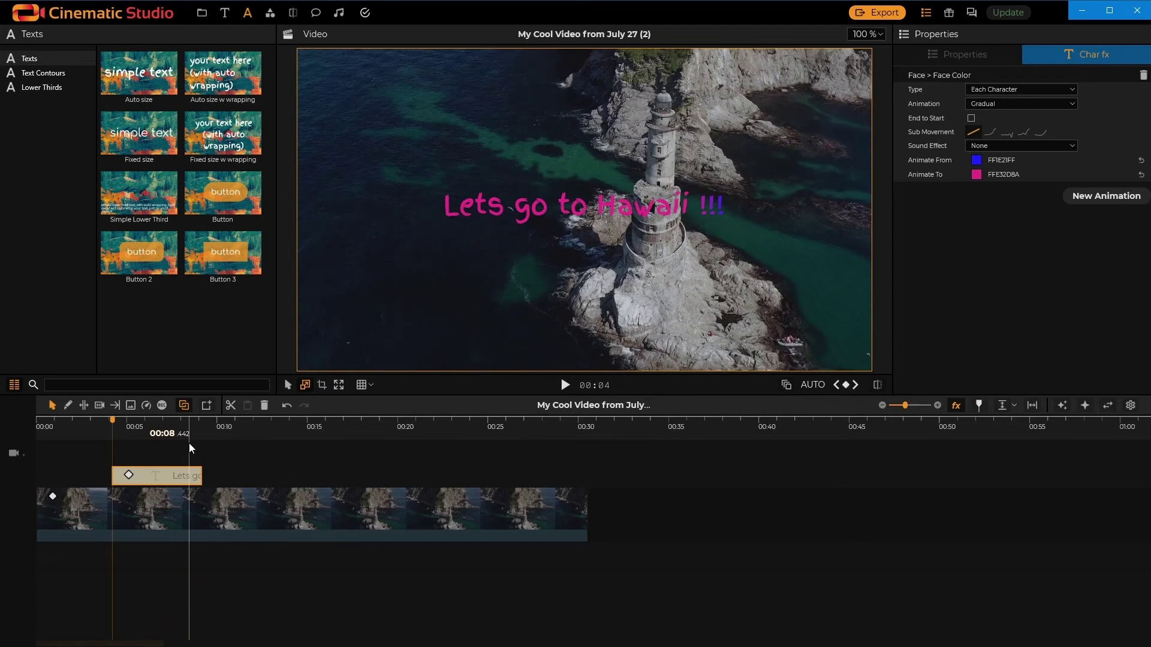
key("space")
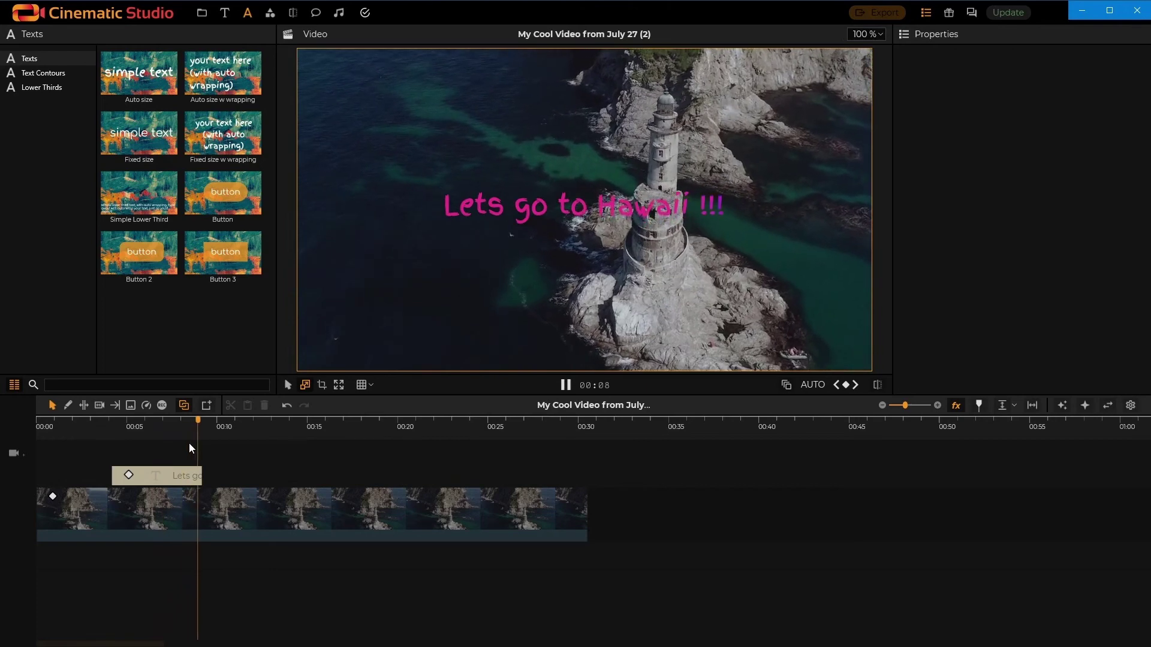
key("space")
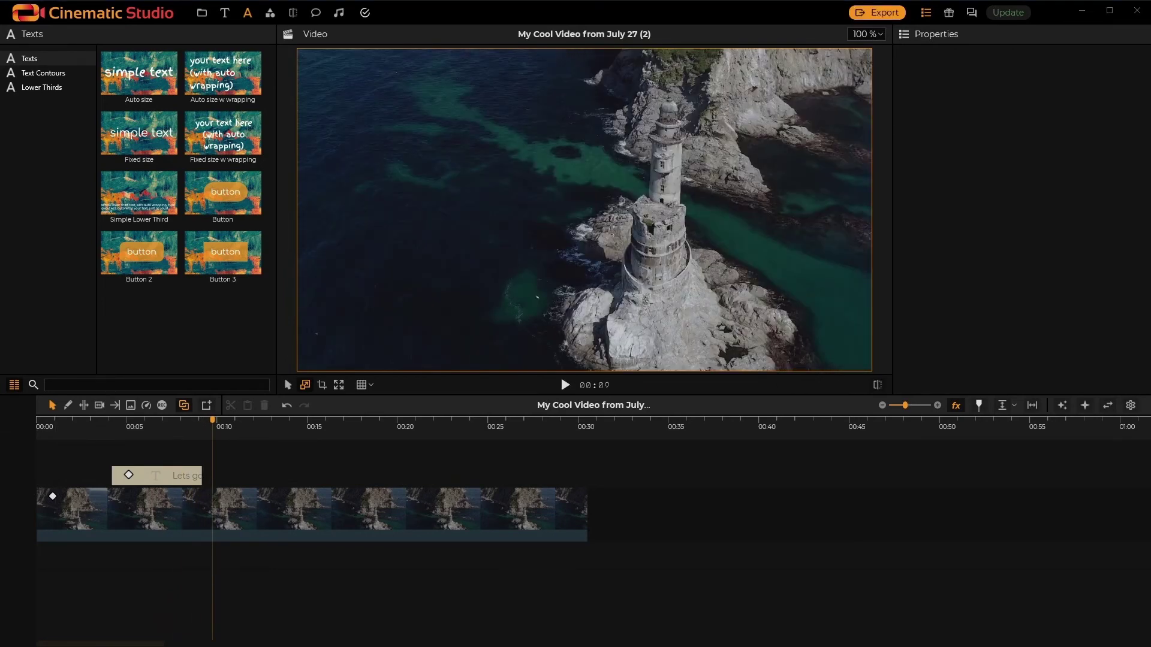
left_click(158, 477)
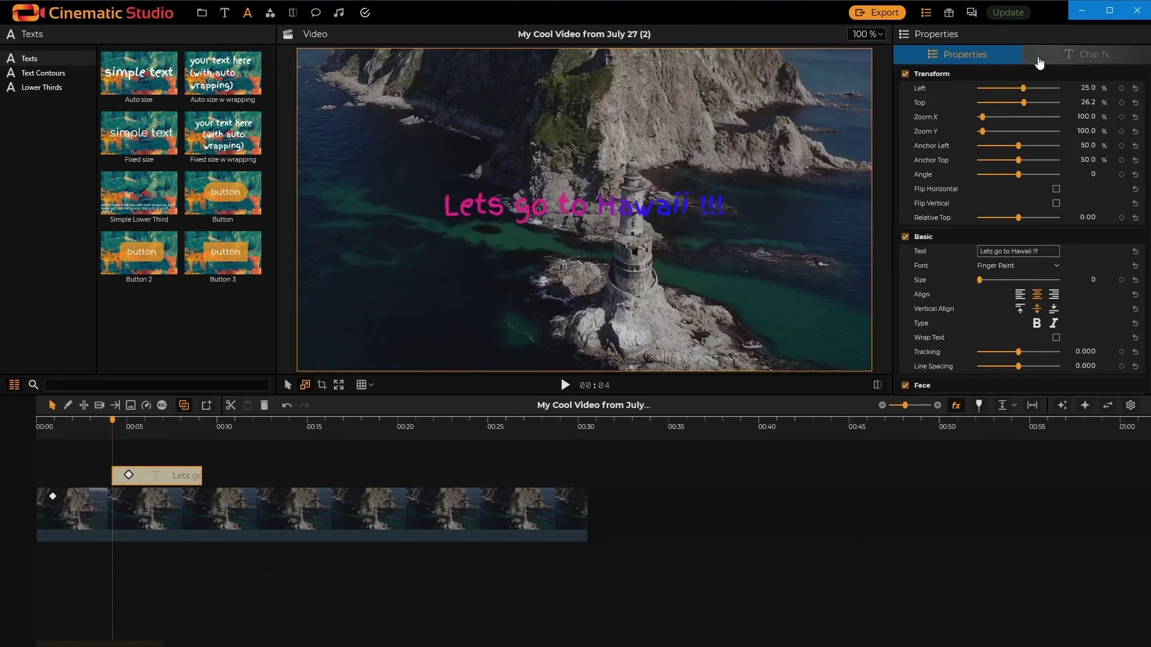
Replace the colour animation with a per-character Typewriter Face > Opacity animation from 0 to 100
left_click(1058, 53)
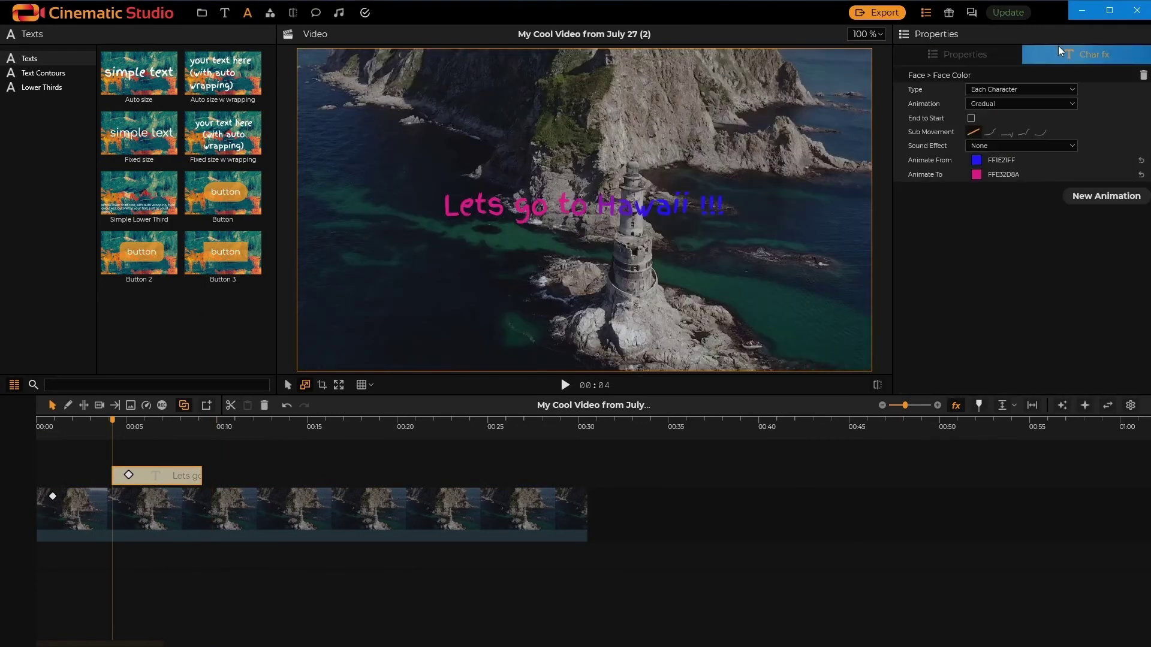
left_click(1143, 75)
left_click(1116, 78)
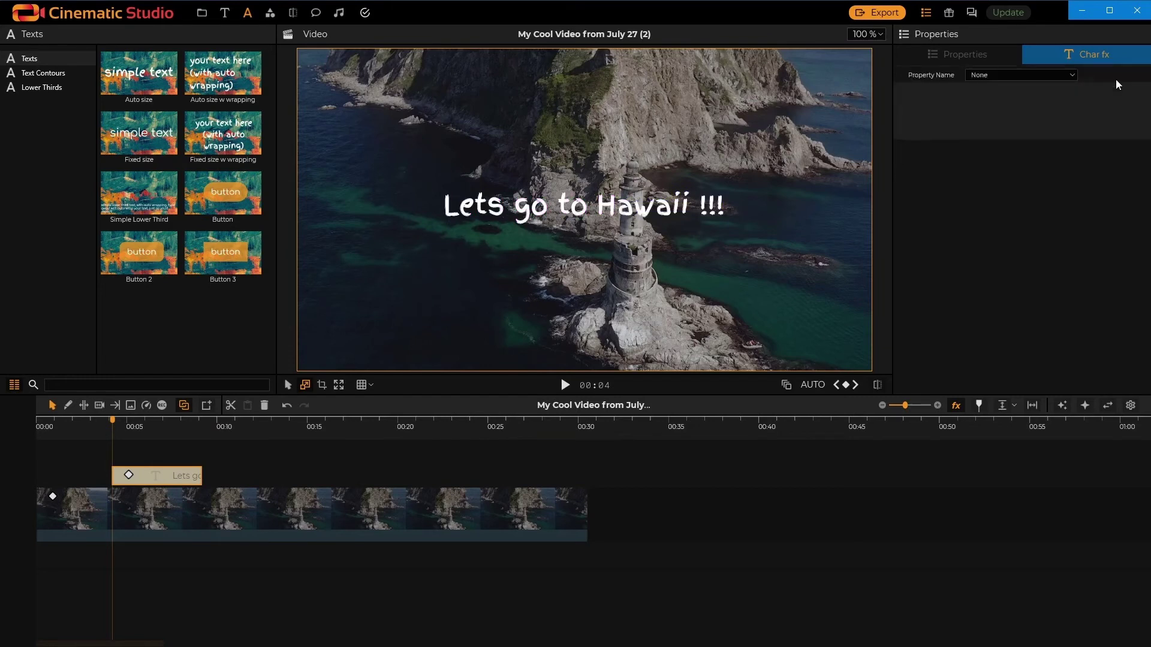
left_click(1004, 77)
scroll(1026, 120, "down", 1)
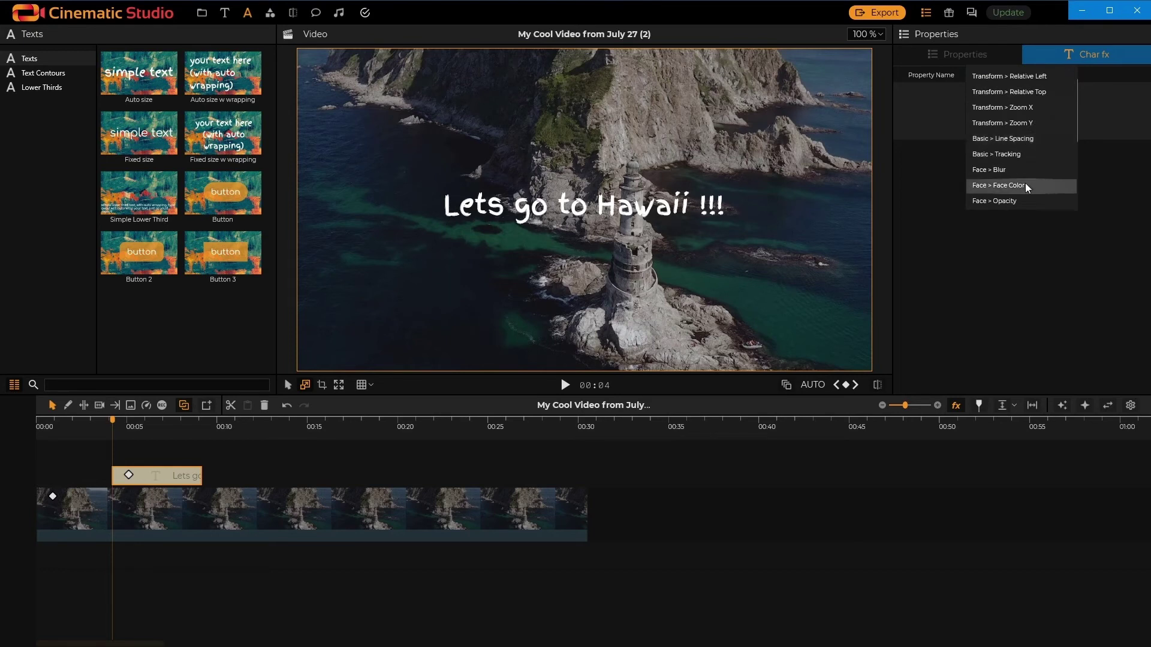
left_click(1019, 200)
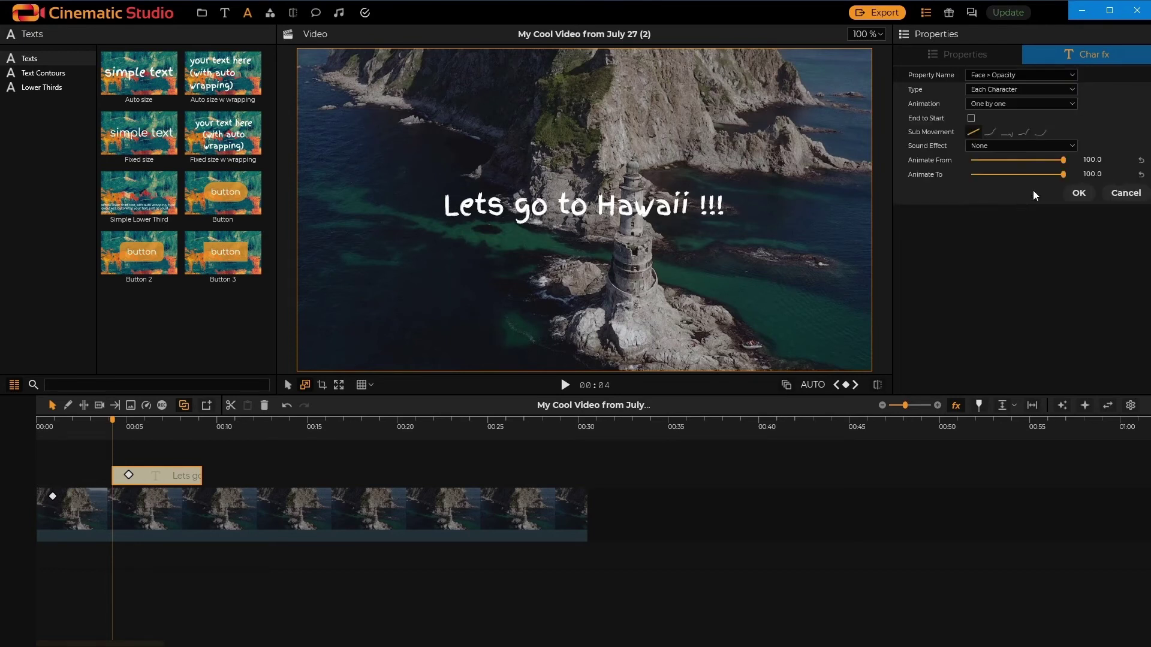
left_click_drag(1066, 163, 963, 160)
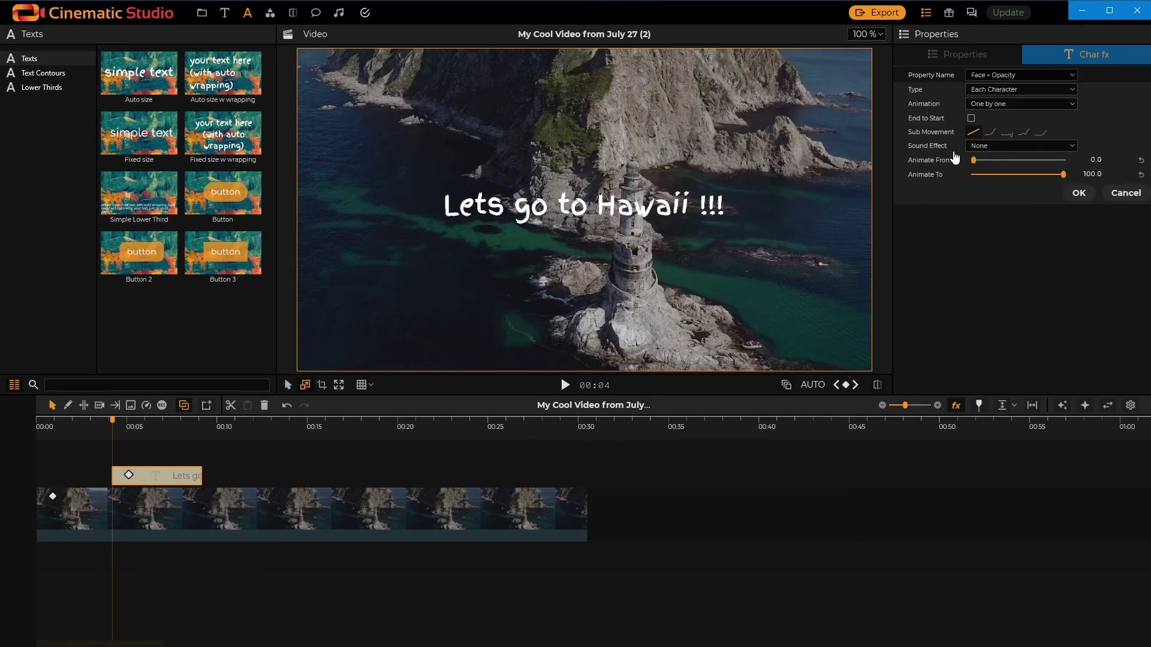
left_click(1002, 104)
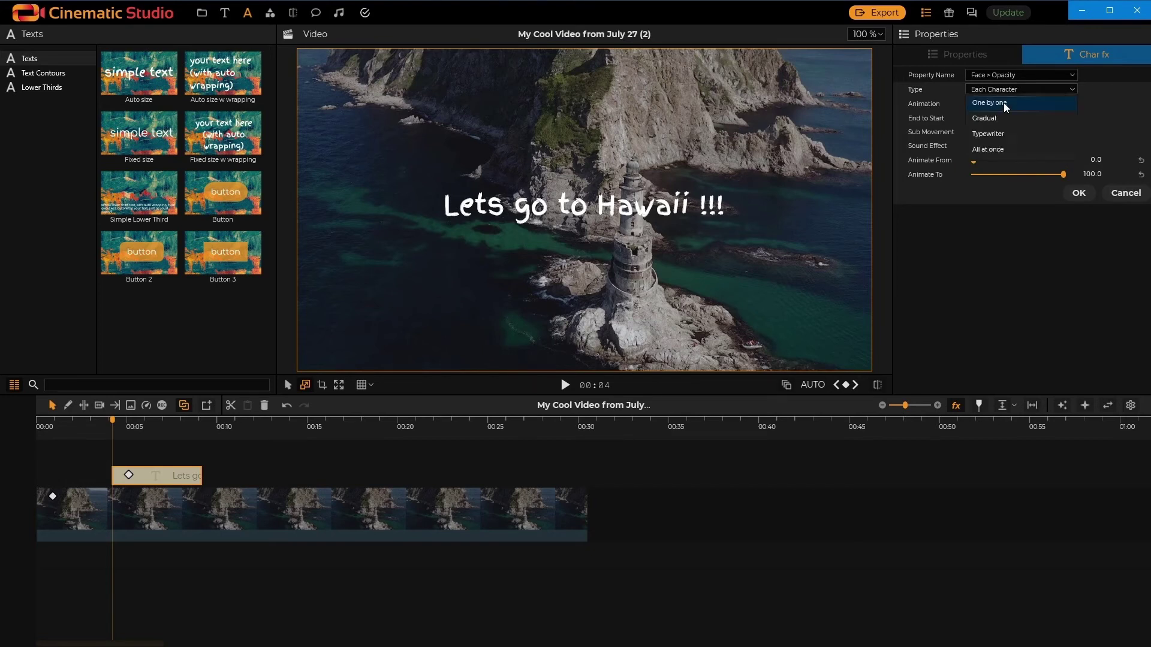
left_click(1005, 135)
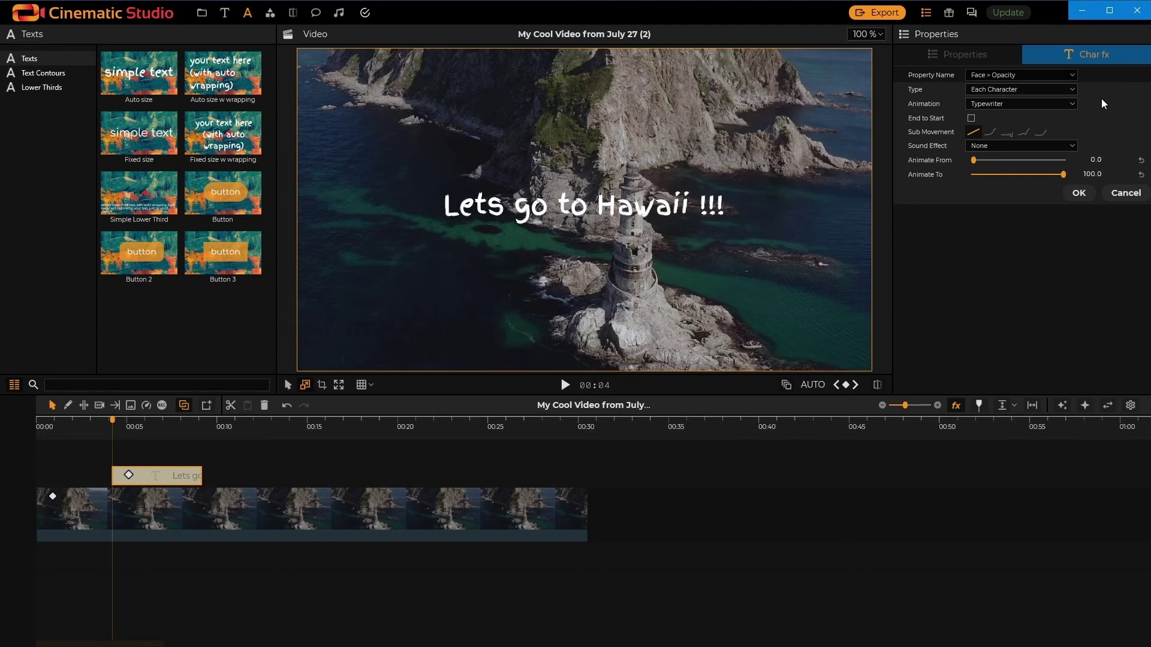
left_click(1083, 196)
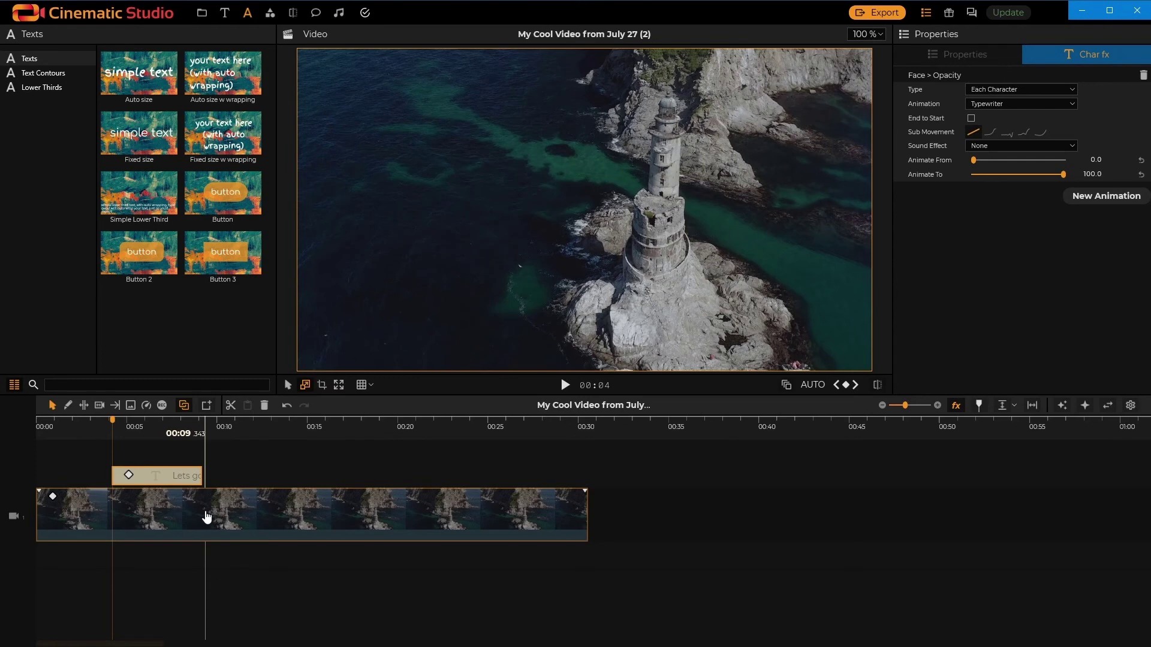
key("space")
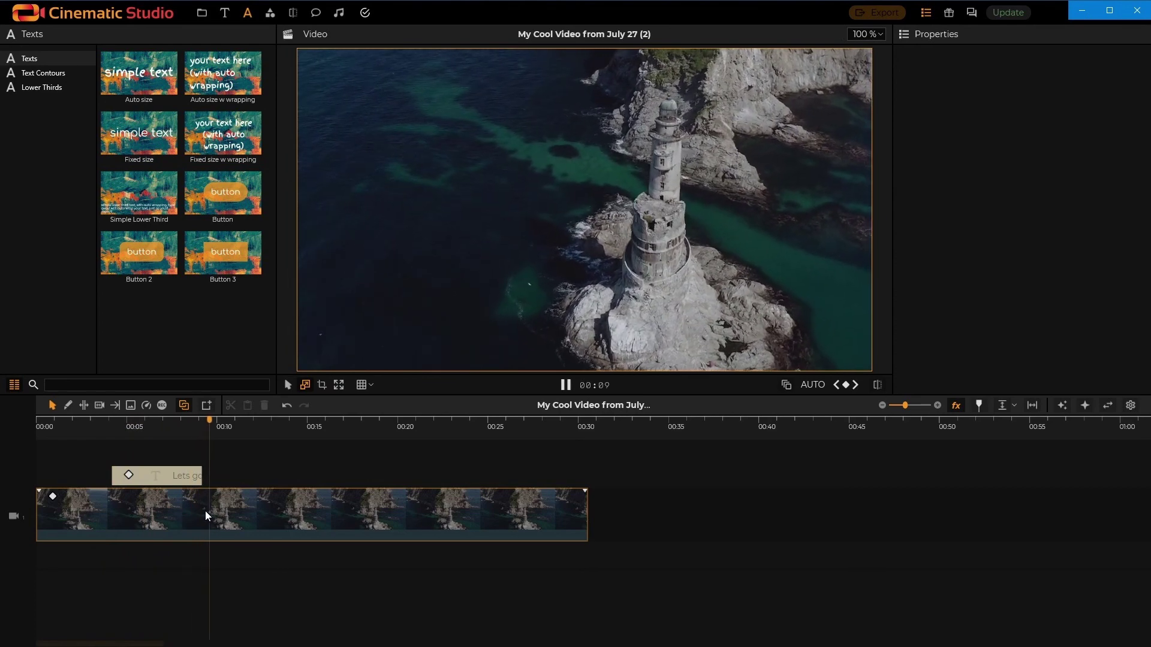
key("space")
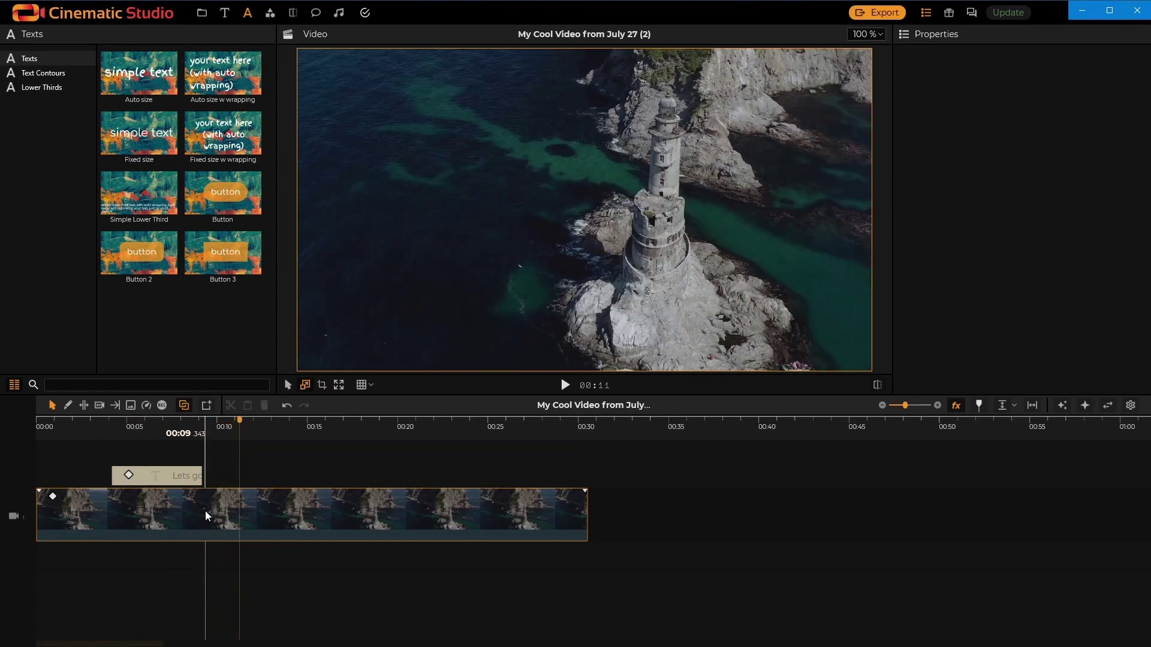